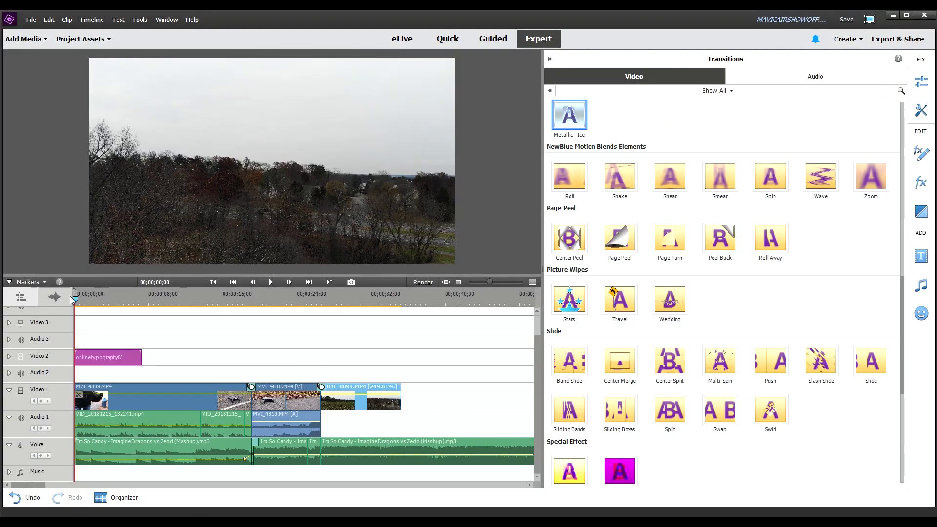
Step: Split the DJI_0091 drone shot on the beat near 32 seconds and delete the part after the cut
{"action": "left_click_drag", "start_coordinate": [78, 301], "coordinate": [316, 287]}
{"action": "key", "text": "space"}
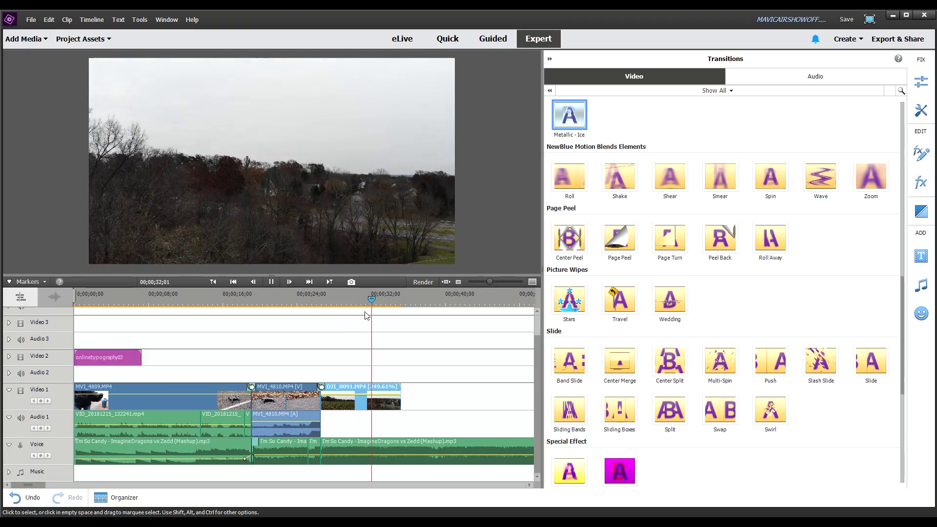
{"action": "left_click_drag", "start_coordinate": [490, 279], "coordinate": [504, 277]}
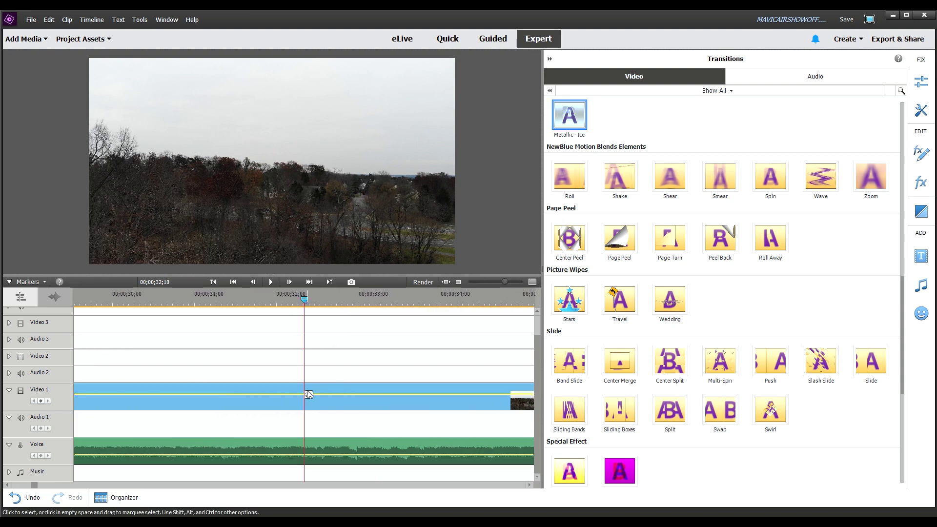
{"action": "left_click", "coordinate": [308, 395]}
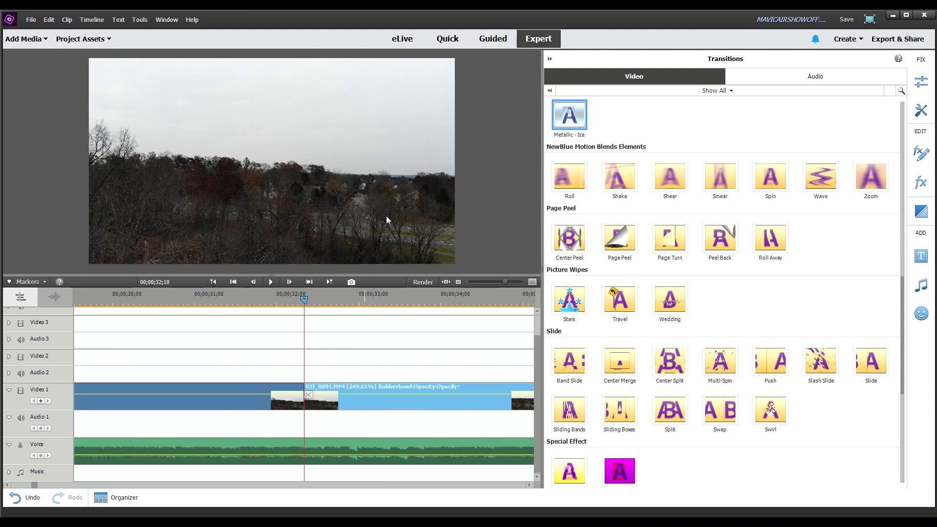
{"action": "key", "text": "Delete"}
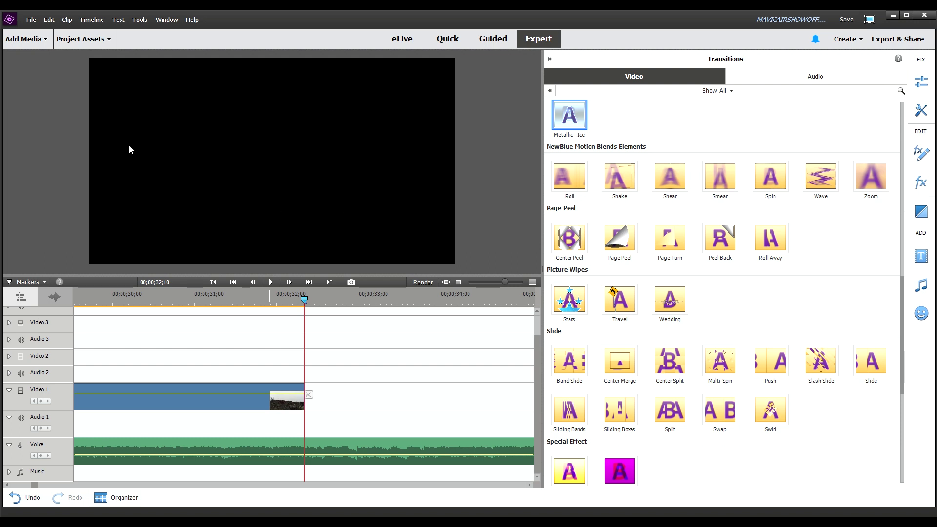
Step: Place the DJI_0090 sunset clip at the cut on Video 1 and preview the new join
{"action": "left_click_drag", "start_coordinate": [287, 222], "coordinate": [308, 397]}
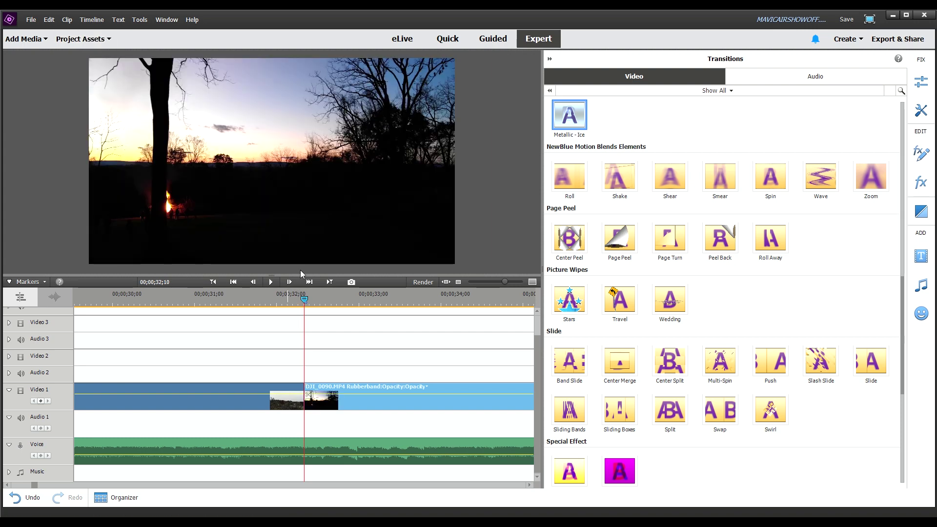
{"action": "left_click_drag", "start_coordinate": [304, 301], "coordinate": [448, 300]}
{"action": "left_click", "coordinate": [315, 405]}
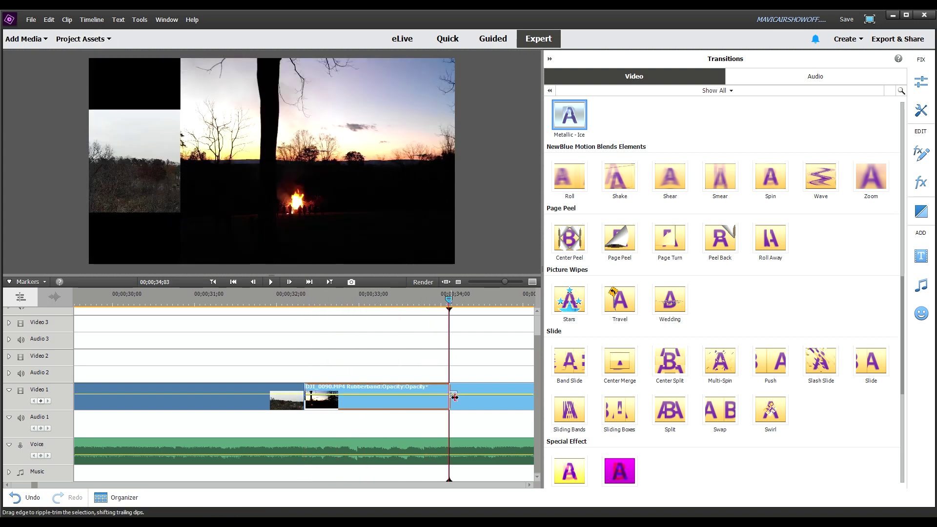
{"action": "left_click_drag", "start_coordinate": [448, 300], "coordinate": [247, 324]}
{"action": "left_click", "coordinate": [272, 281]}
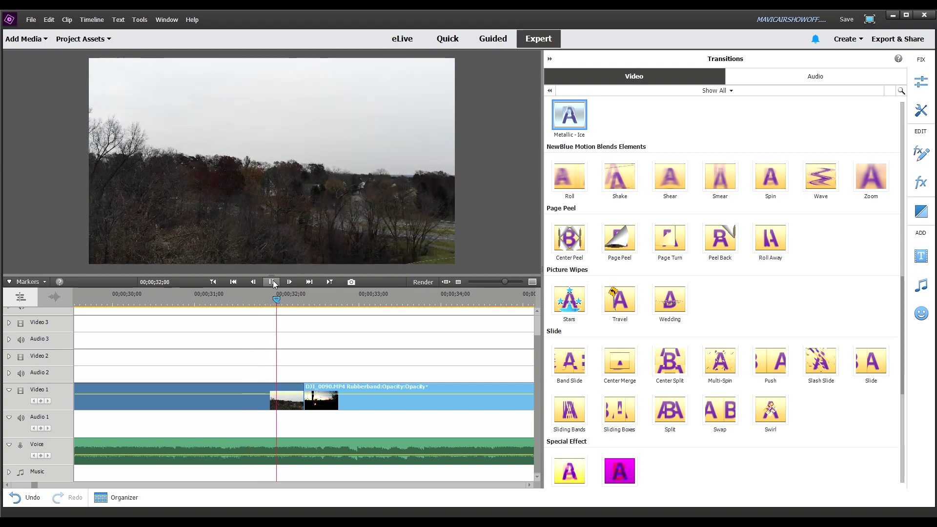
{"action": "key", "text": "space"}
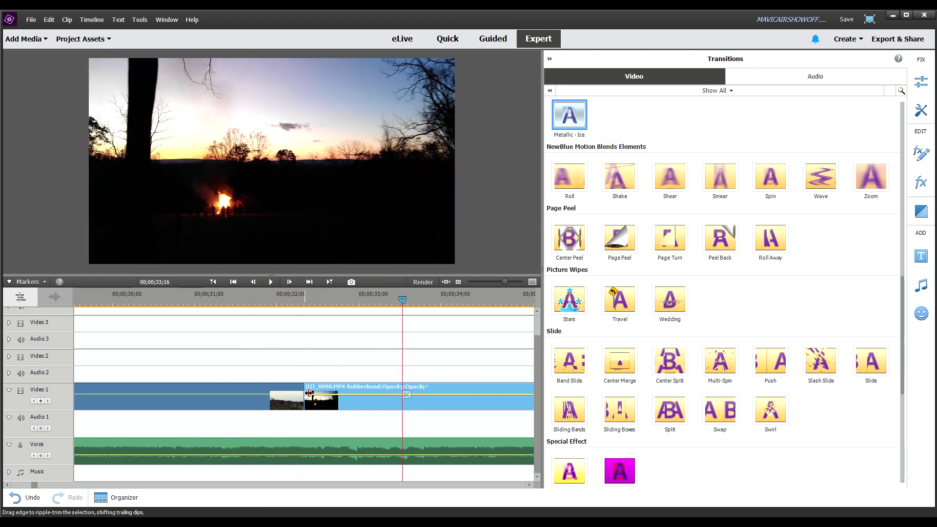
Step: Shift DJI_0090 along Video 1 and ripple-trim the end of the preceding drone clip
{"action": "mouse_move", "coordinate": [305, 394]}
{"action": "left_mouse_down"}
{"action": "mouse_move", "coordinate": [341, 389]}
{"action": "mouse_move", "coordinate": [314, 393]}
{"action": "mouse_move", "coordinate": [323, 394]}
{"action": "left_mouse_up"}
{"action": "left_click_drag", "start_coordinate": [318, 306], "coordinate": [258, 303]}
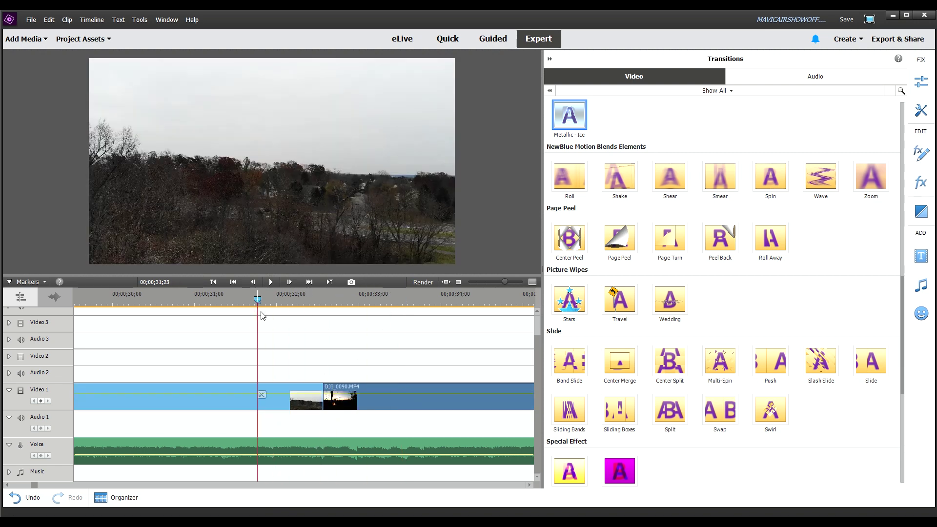
{"action": "left_click", "coordinate": [270, 282]}
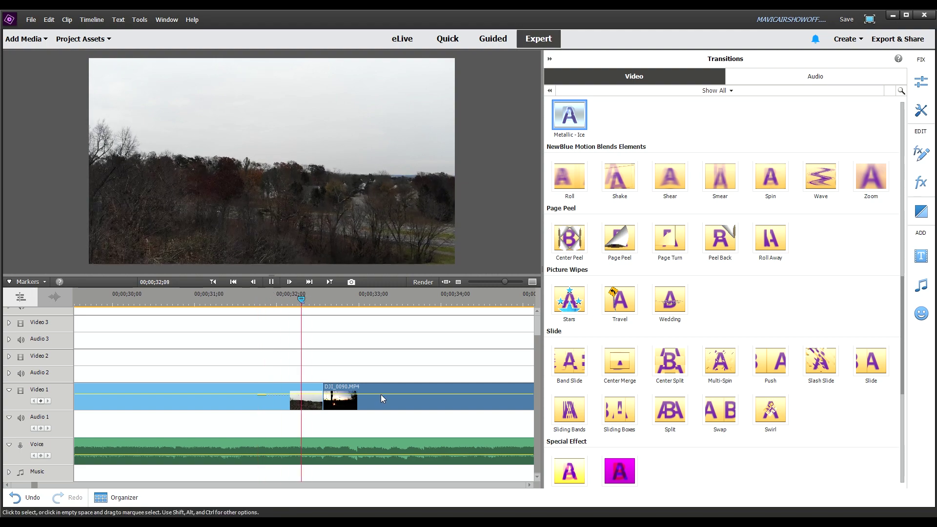
{"action": "left_click", "coordinate": [327, 393]}
{"action": "left_click_drag", "start_coordinate": [323, 393], "coordinate": [312, 390]}
{"action": "left_click", "coordinate": [317, 444]}
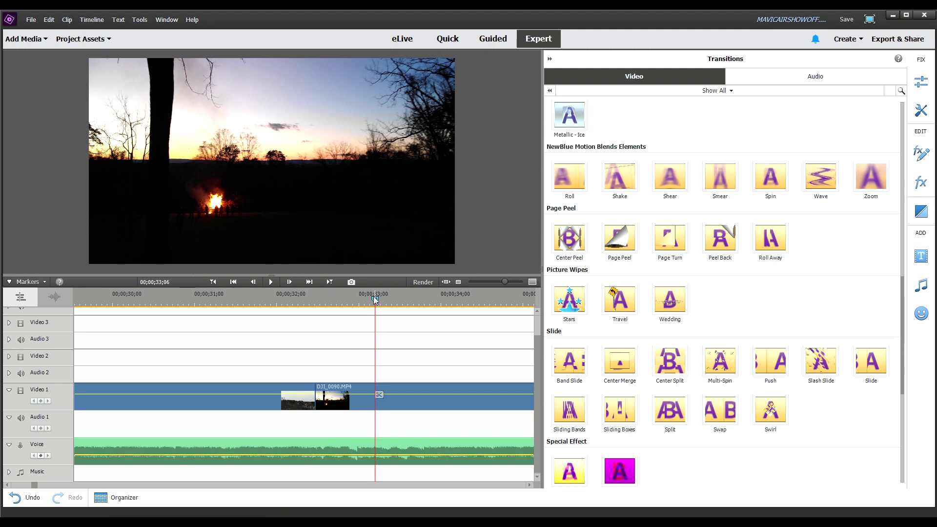
Step: Review the edit around 00;00;33;03 and zoom the timeline out to see several clips
{"action": "key", "text": "space"}
{"action": "key", "text": "space"}
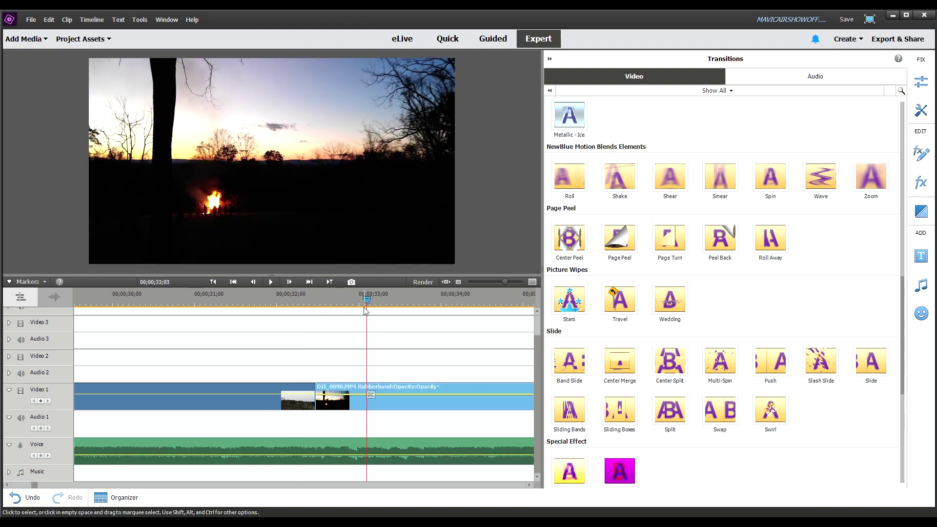
{"action": "key", "text": "space"}
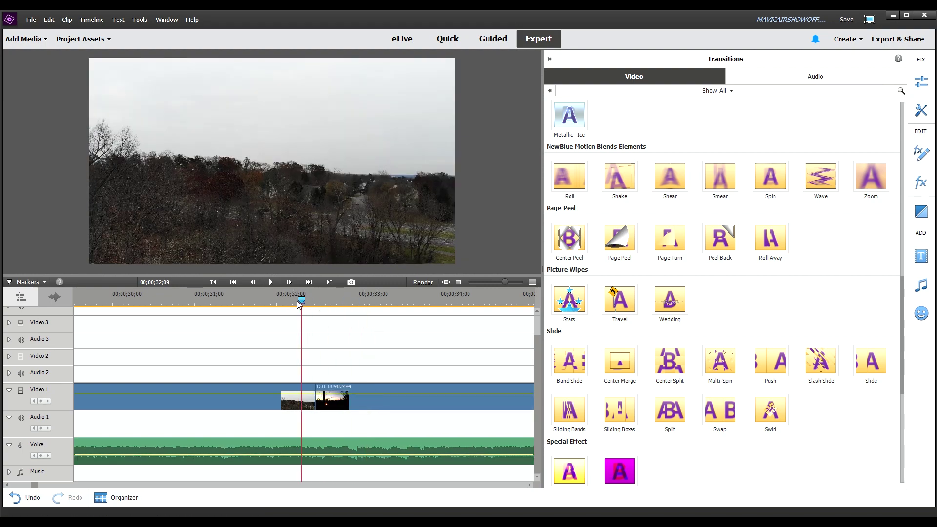
{"action": "key", "text": "space"}
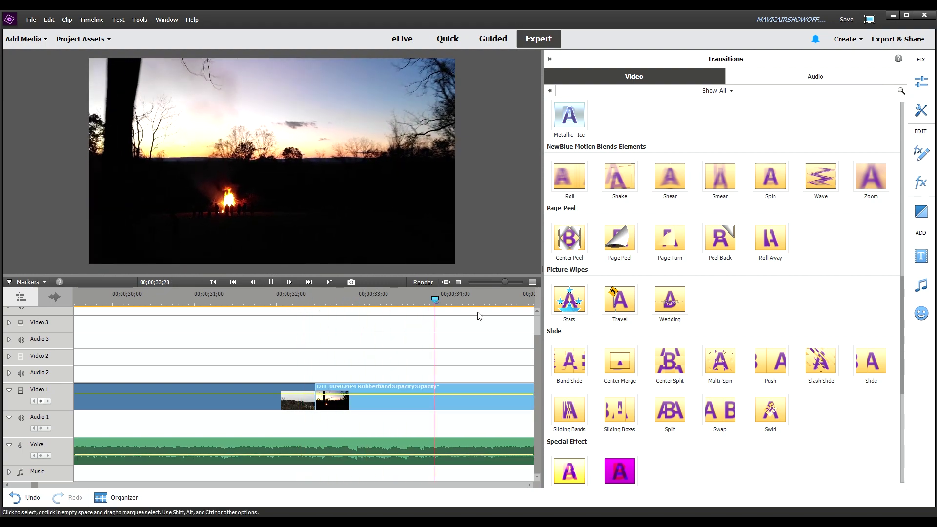
{"action": "left_click_drag", "start_coordinate": [501, 283], "coordinate": [489, 283]}
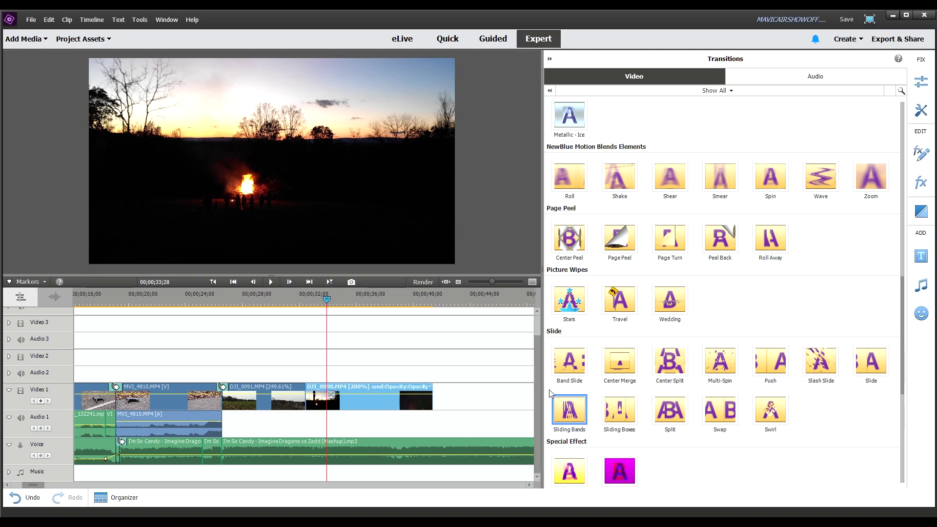
Step: Locate the beat near 00;00;38;17 in DJI_0090, split the clip there and delete its tail
{"action": "key", "text": "space"}
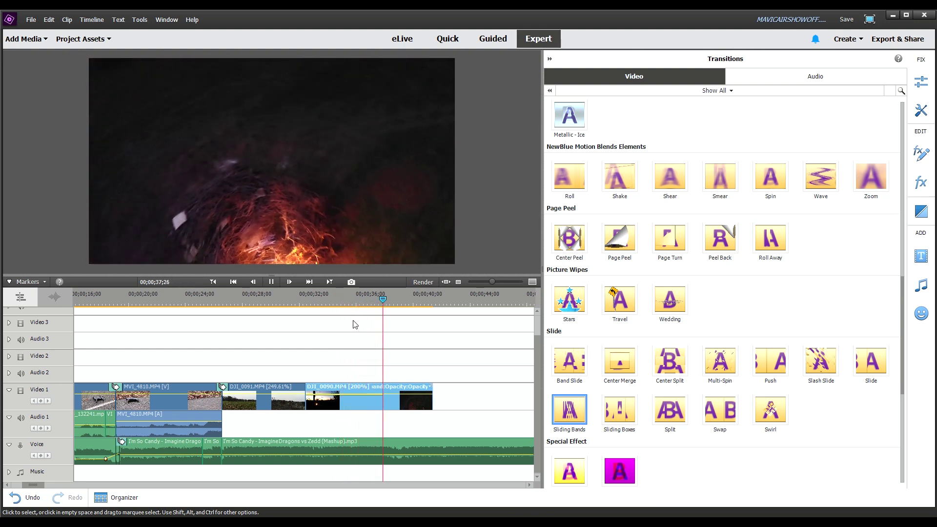
{"action": "left_click_drag", "start_coordinate": [397, 301], "coordinate": [389, 319]}
{"action": "key", "text": "space"}
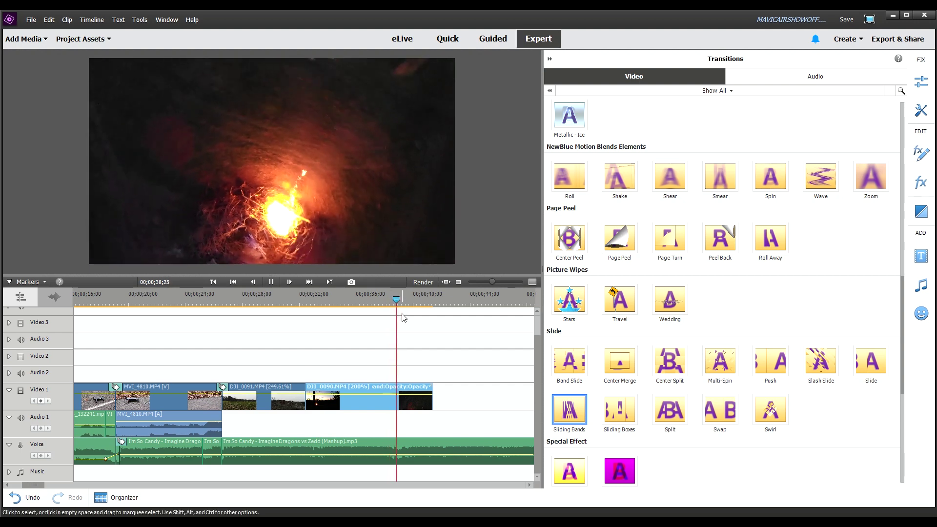
{"action": "key", "text": "space"}
{"action": "left_click_drag", "start_coordinate": [406, 306], "coordinate": [395, 299]}
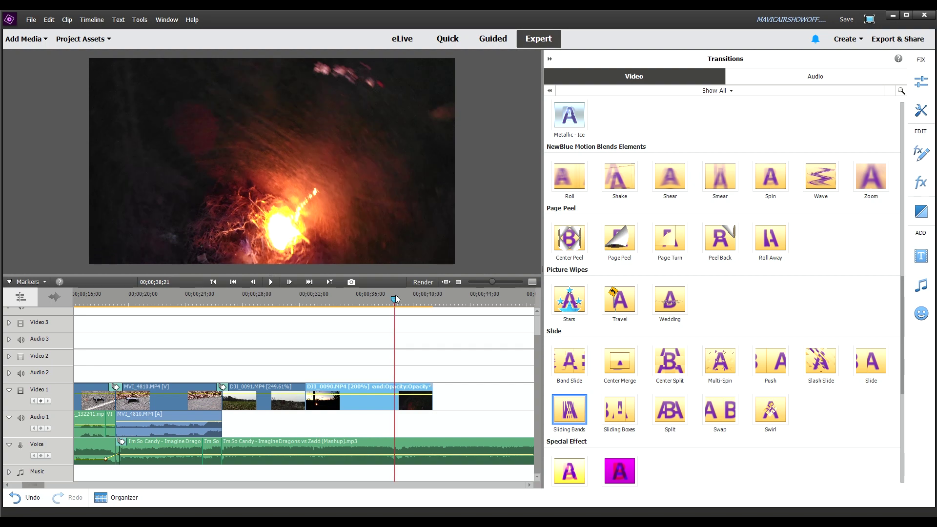
{"action": "left_click", "coordinate": [399, 394]}
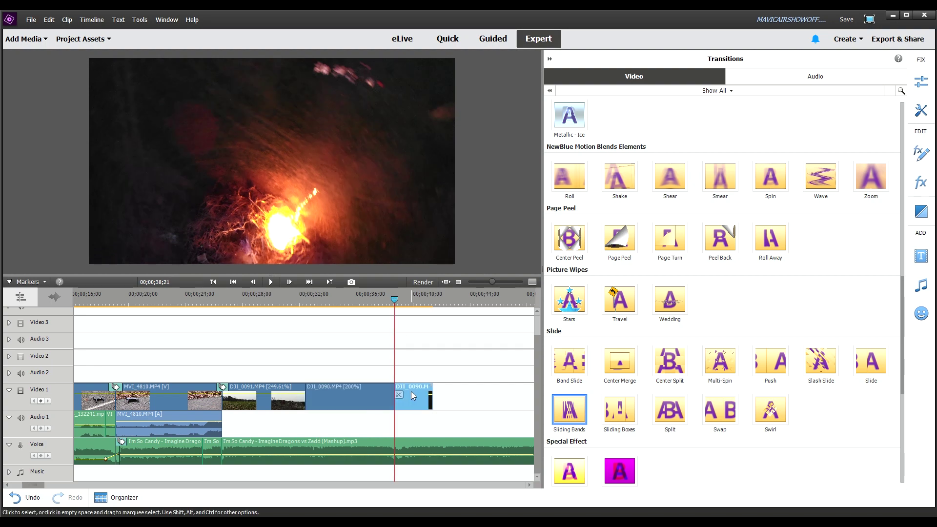
{"action": "key", "text": "Delete"}
Step: Put DJI_0071 after the fire clip and trim its start, checking up to 43;25
{"action": "scroll", "coordinate": [669, 244], "scroll_direction": "down", "scroll_amount": 5}
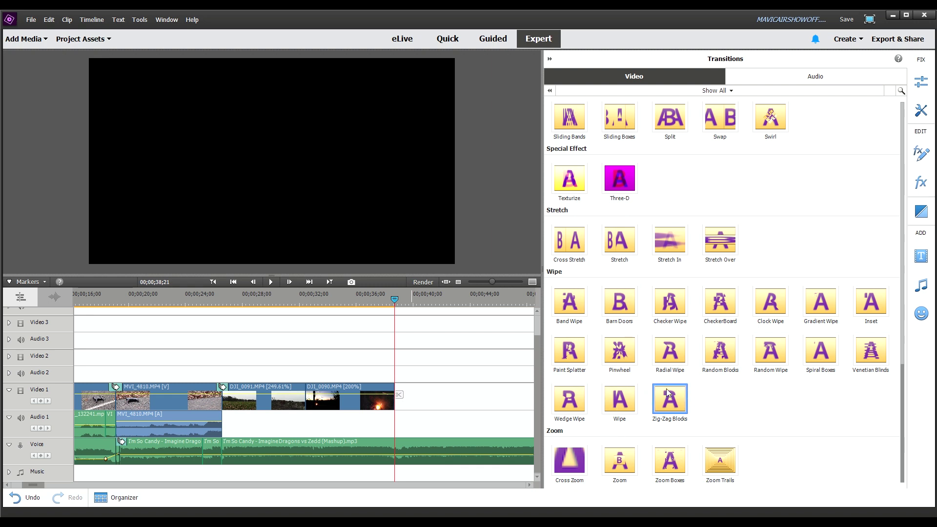
{"action": "scroll", "coordinate": [702, 298], "scroll_direction": "up", "scroll_amount": 4}
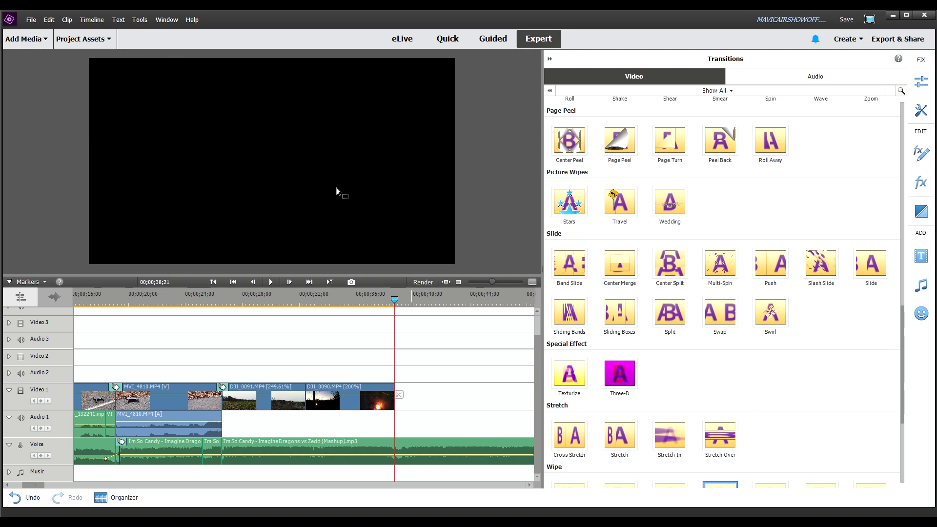
{"action": "key", "text": "ctrl+z"}
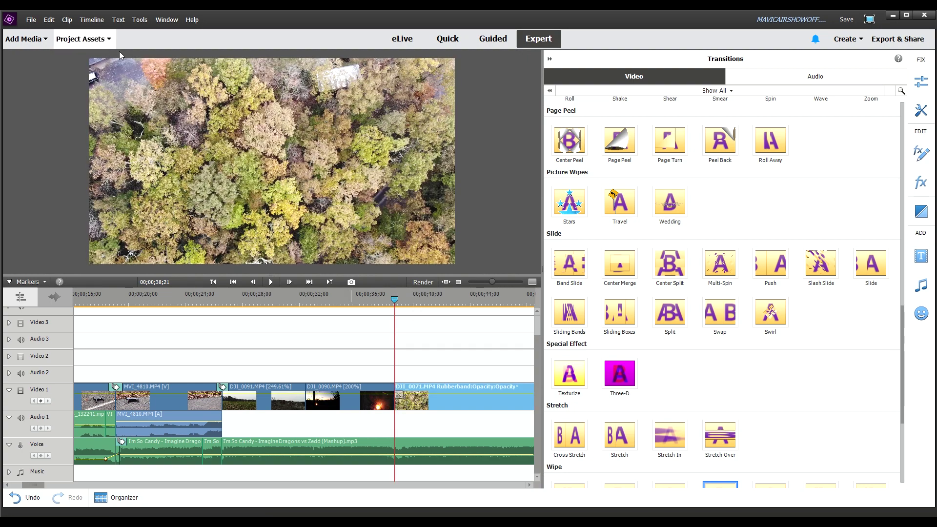
{"action": "left_click", "coordinate": [401, 297]}
{"action": "left_click_drag", "start_coordinate": [401, 297], "coordinate": [468, 298]}
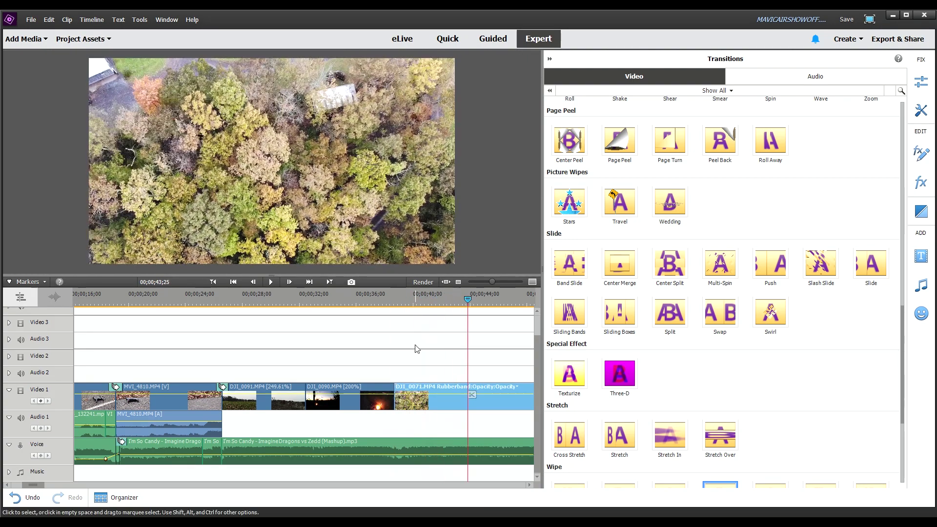
{"action": "left_click_drag", "start_coordinate": [400, 404], "coordinate": [438, 404]}
Step: Apply a Center Peel transition at the DJI_0090/DJI_0071 edit point and play from 29;08
{"action": "left_click_drag", "start_coordinate": [468, 298], "coordinate": [388, 298]}
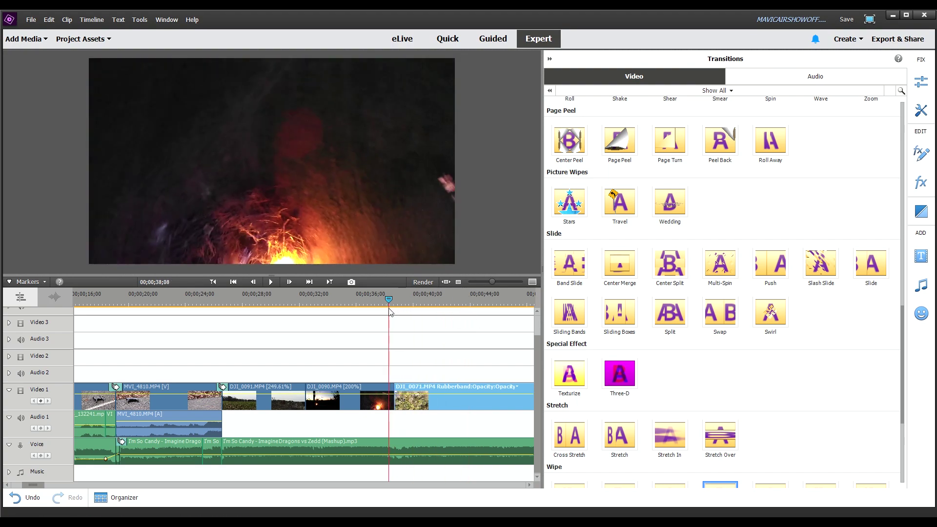
{"action": "scroll", "coordinate": [662, 276], "scroll_direction": "down", "scroll_amount": 4}
{"action": "scroll", "coordinate": [738, 359], "scroll_direction": "up", "scroll_amount": 2}
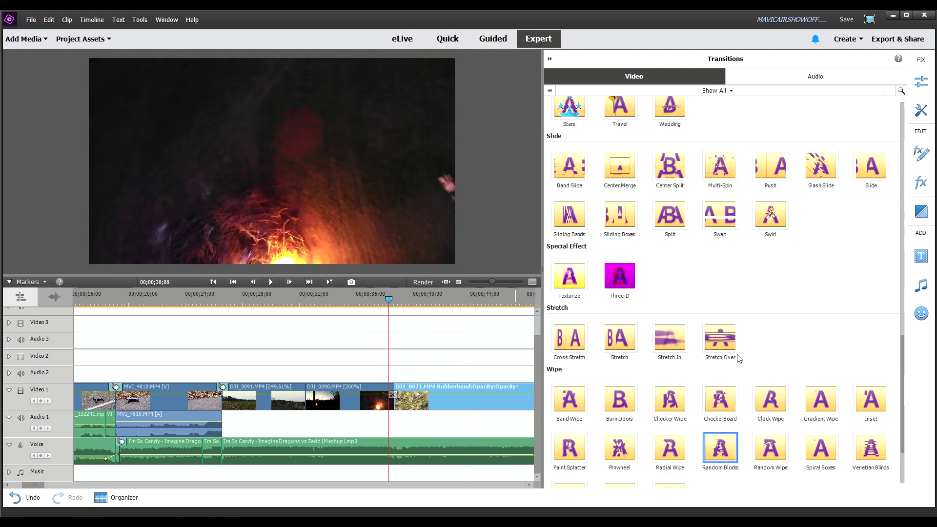
{"action": "scroll", "coordinate": [692, 336], "scroll_direction": "up", "scroll_amount": 6}
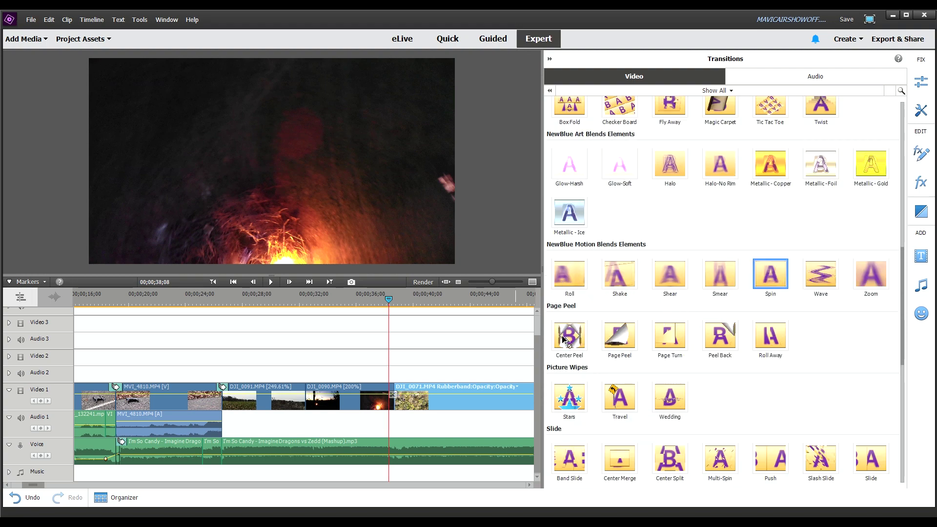
{"action": "left_click_drag", "start_coordinate": [562, 335], "coordinate": [395, 396]}
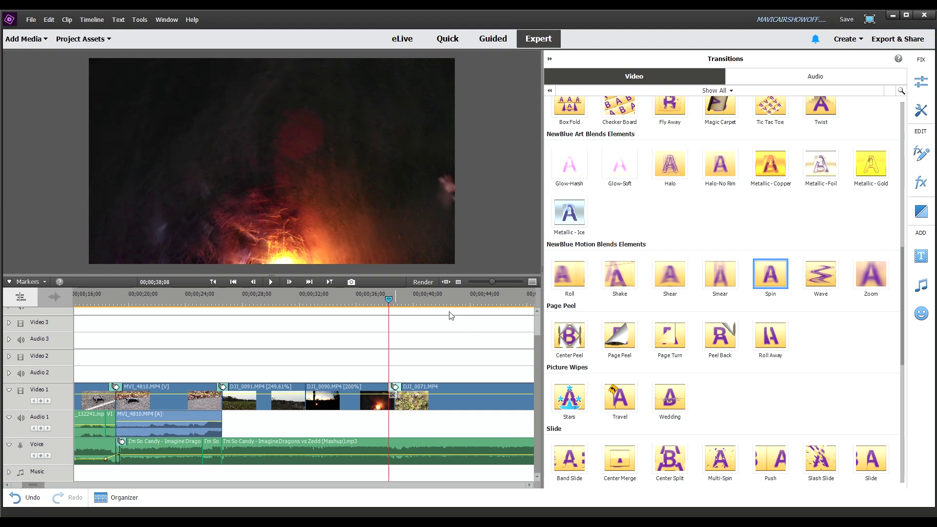
{"action": "left_click", "coordinate": [294, 295]}
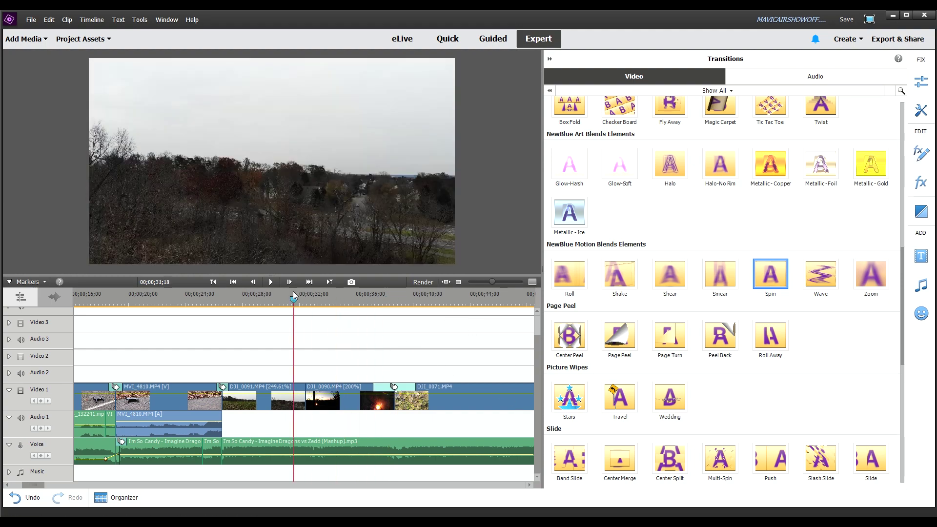
{"action": "left_click_drag", "start_coordinate": [266, 295], "coordinate": [260, 296]}
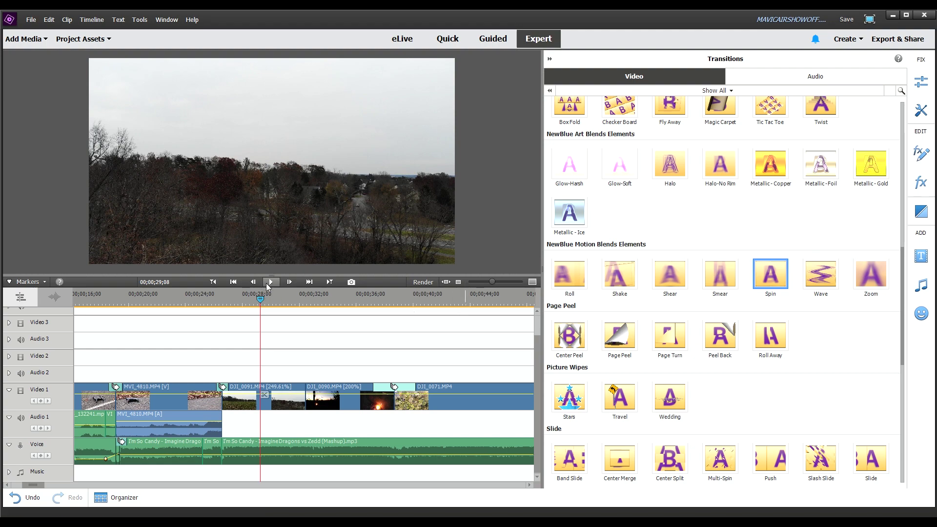
{"action": "left_click", "coordinate": [270, 282]}
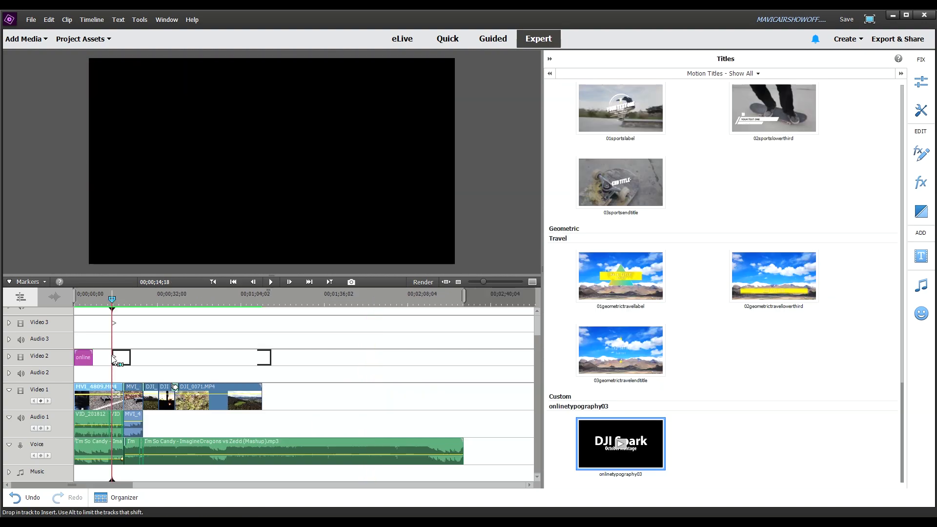
Step: Place the DJI Spark title on Video 2 and change its heading to 'DJI Mavic Air'
{"action": "left_click_drag", "start_coordinate": [110, 358], "coordinate": [121, 357]}
{"action": "left_click", "coordinate": [121, 308]}
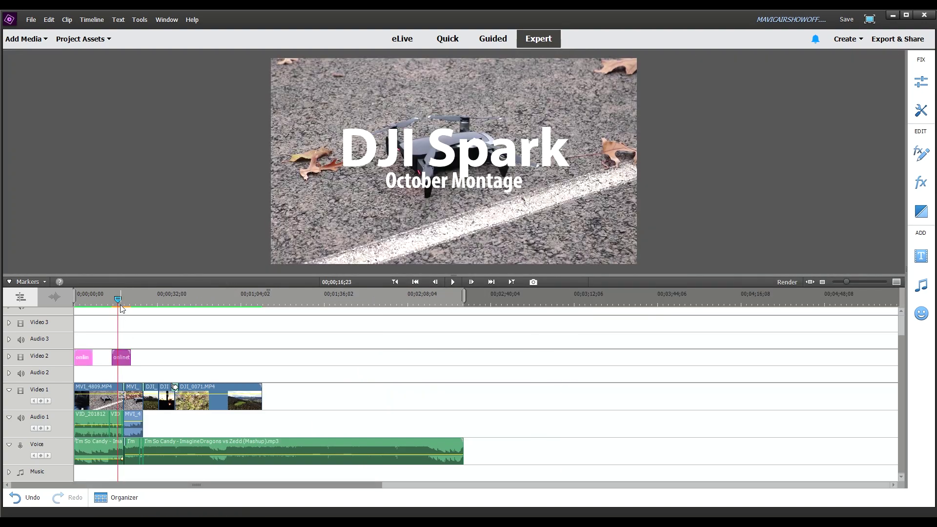
{"action": "mouse_move", "coordinate": [108, 308]}
{"action": "left_mouse_down"}
{"action": "mouse_move", "coordinate": [78, 308]}
{"action": "mouse_move", "coordinate": [119, 308]}
{"action": "left_mouse_up"}
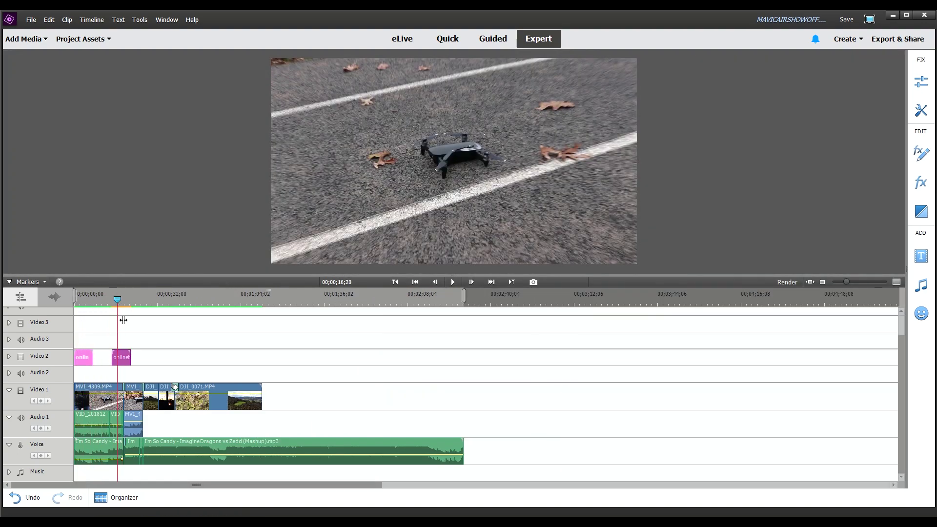
{"action": "left_click", "coordinate": [449, 157]}
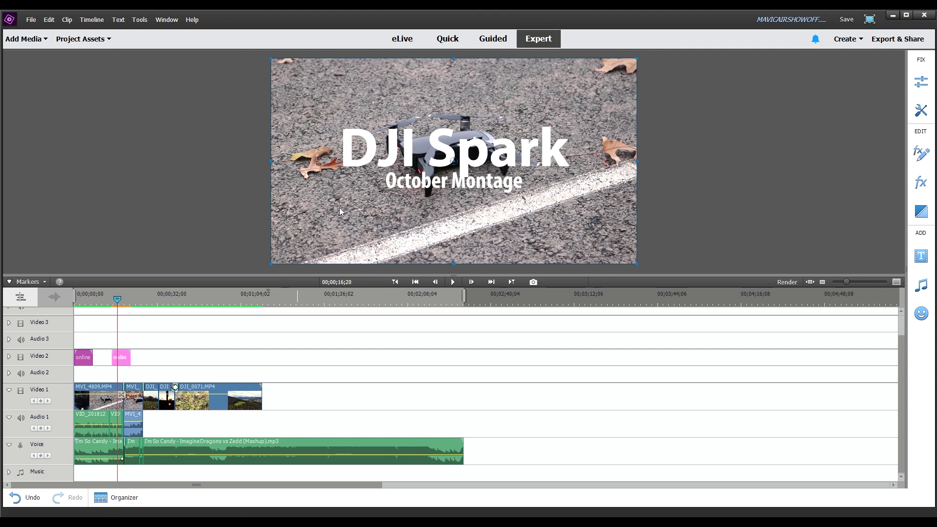
{"action": "double_click", "coordinate": [340, 212]}
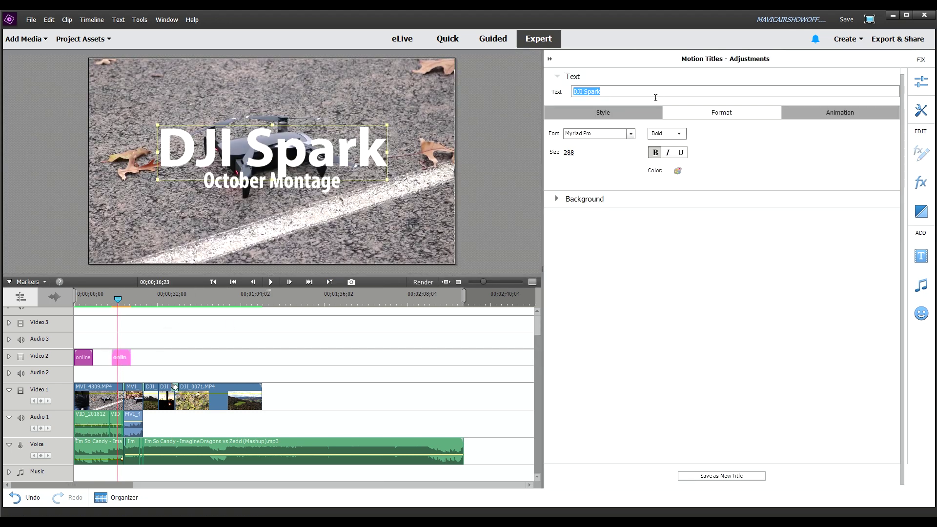
{"action": "type", "text": "DJI S"}
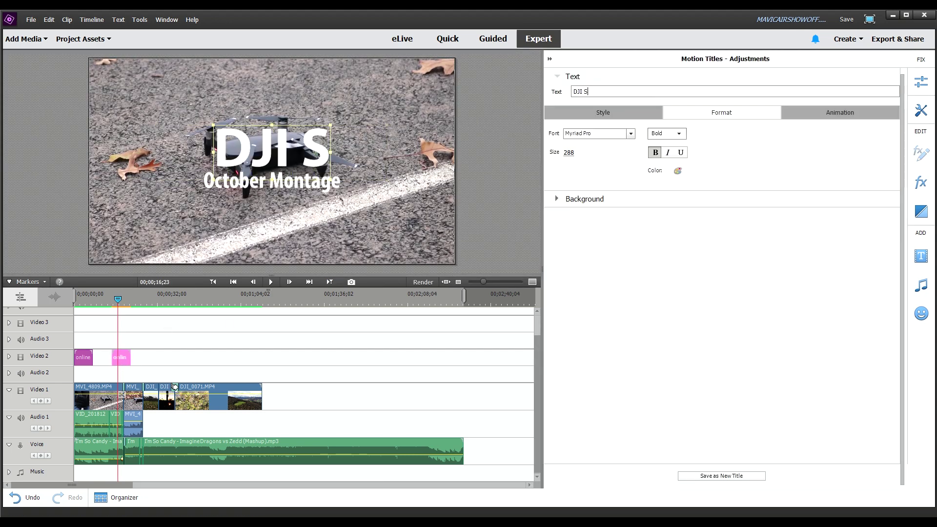
{"action": "key", "text": "BackSpace"}
{"action": "type", "text": "MA"}
{"action": "key", "text": "BackSpace"}
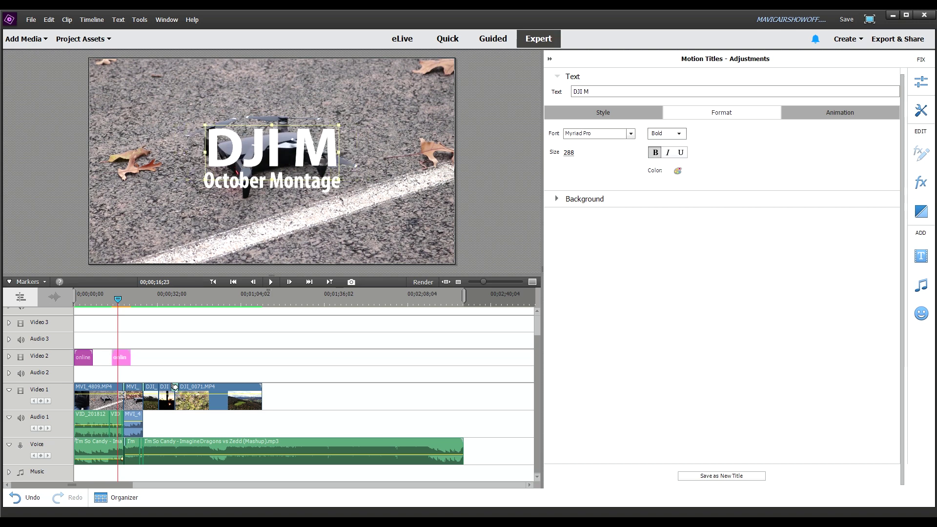
{"action": "type", "text": "avic "}
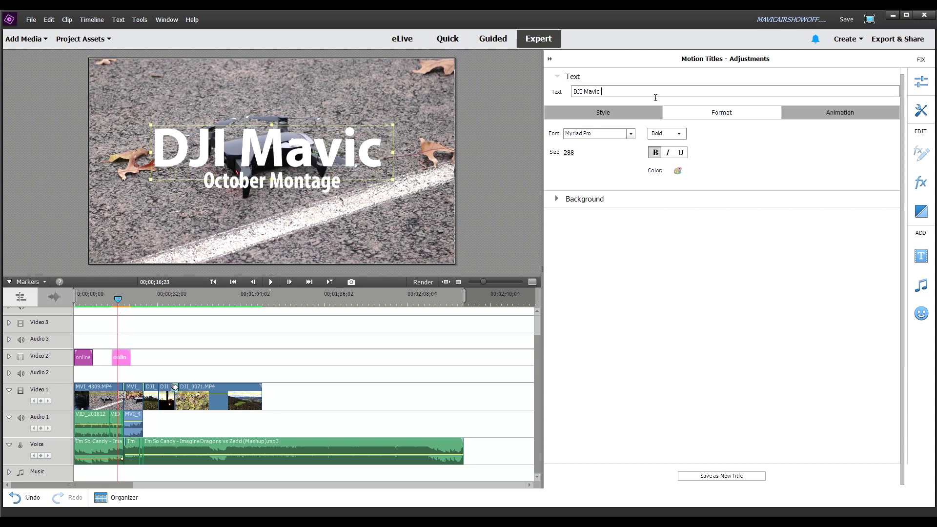
{"action": "type", "text": "Air Montage"}
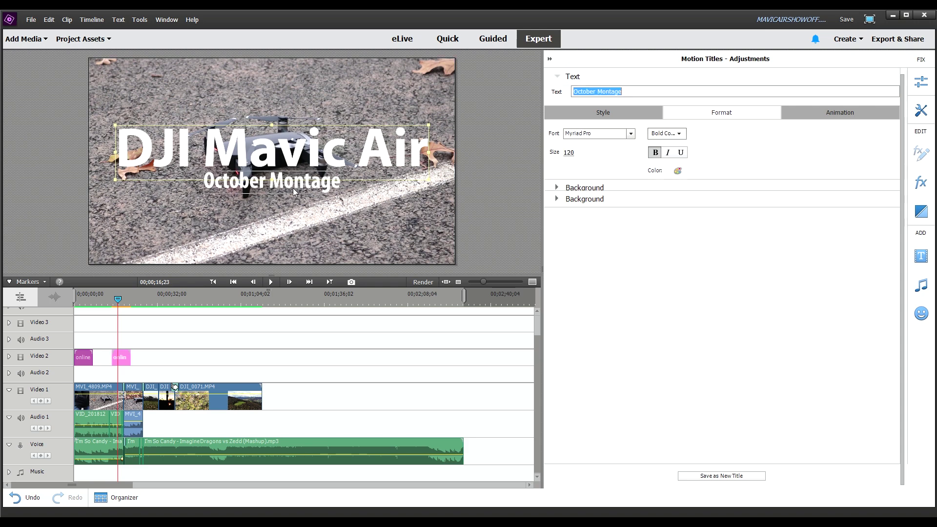
Step: Replace the 'October Montage' subtitle with 'Montage' and play back the title
{"action": "left_click", "coordinate": [292, 188]}
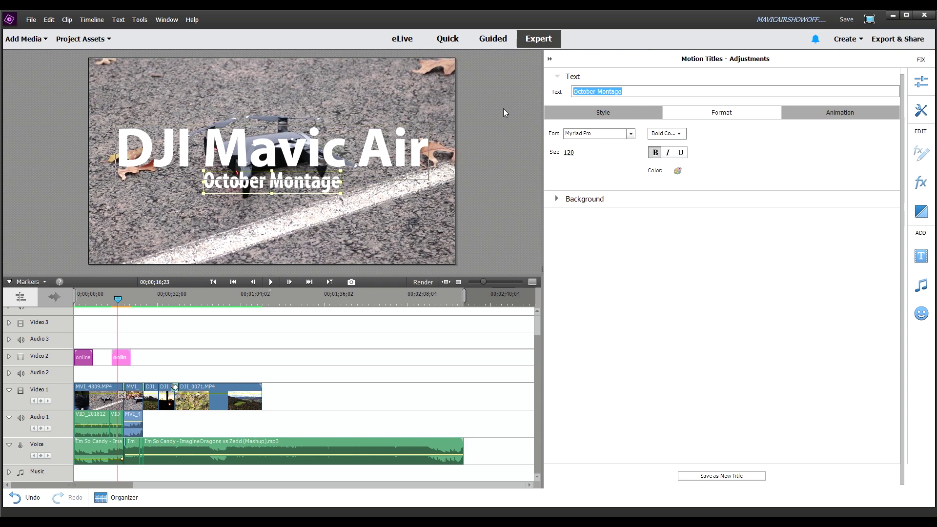
{"action": "key", "text": "BackSpace"}
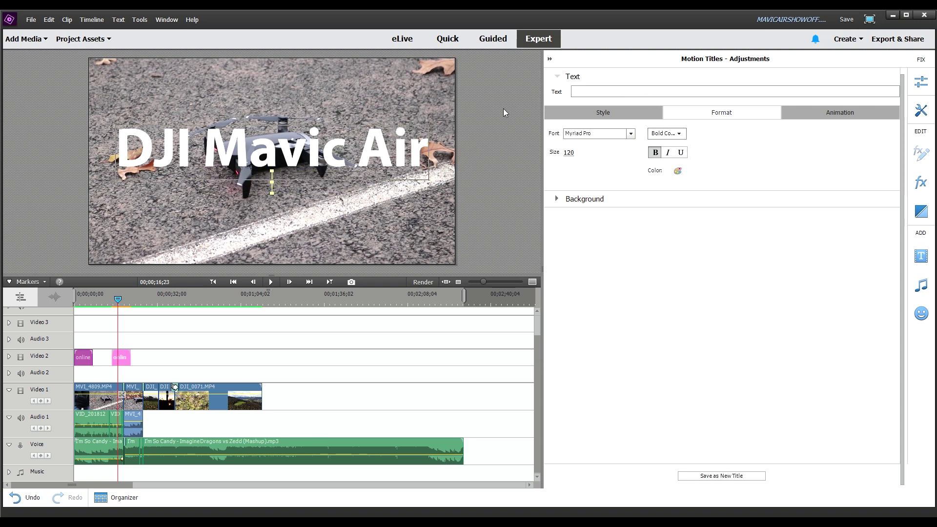
{"action": "type", "text": "Monta"}
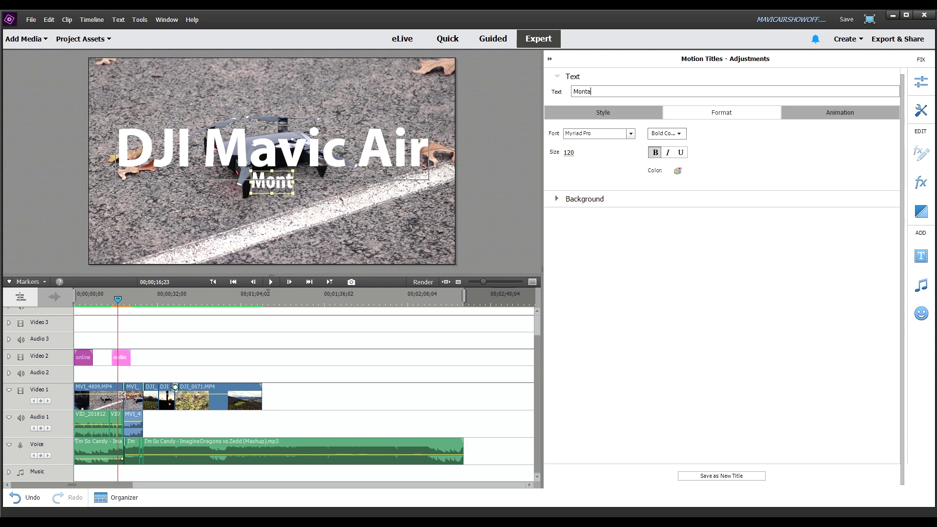
{"action": "type", "text": "ge"}
{"action": "left_click", "coordinate": [303, 387]}
{"action": "key", "text": "space"}
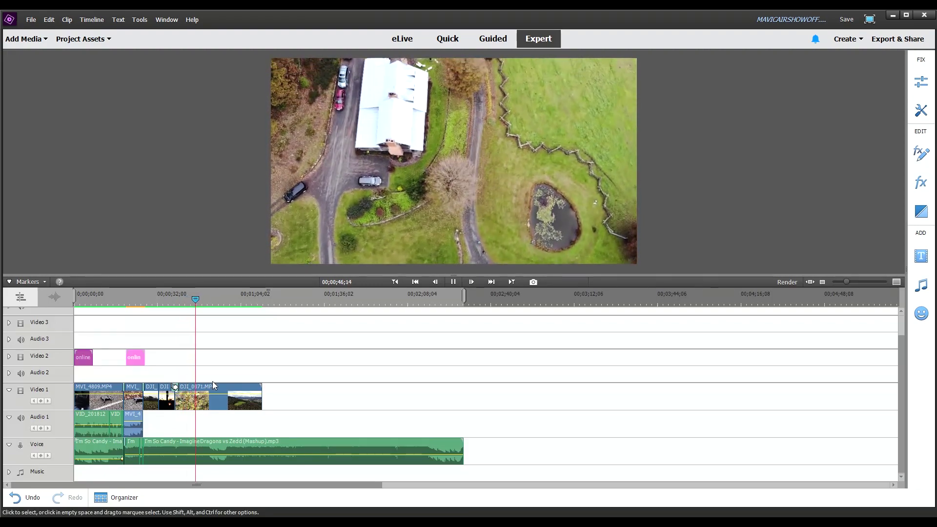
Step: Zoom the timeline in and select the transition between DJI_0090 and DJI_0071
{"action": "left_click_drag", "start_coordinate": [845, 281], "coordinate": [852, 282]}
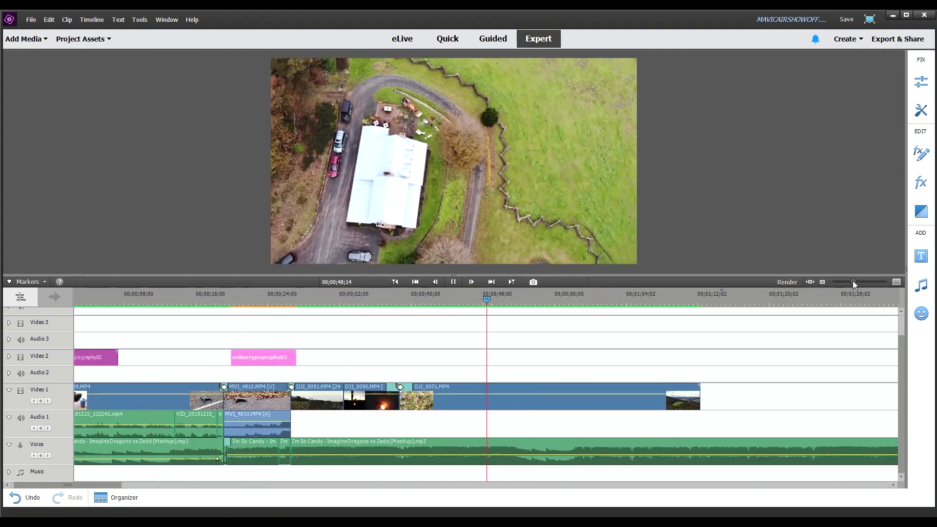
{"action": "left_click", "coordinate": [382, 400]}
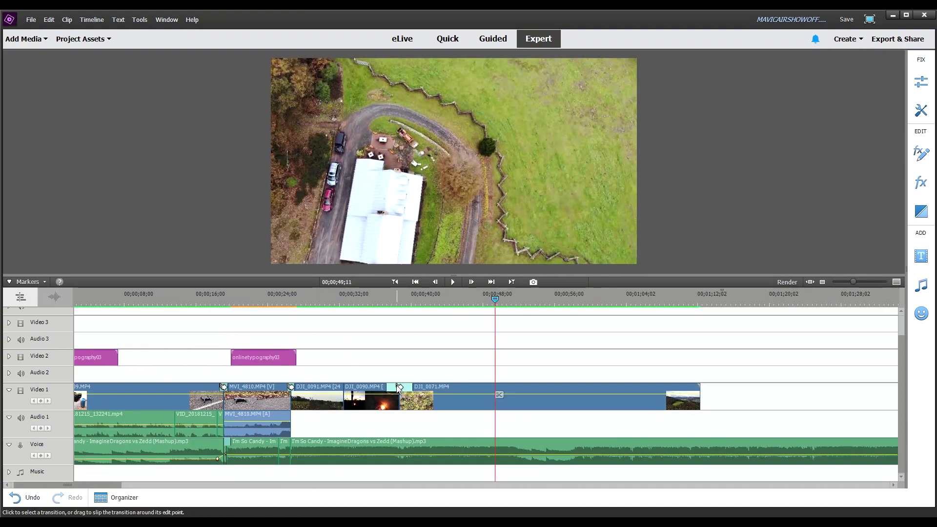
Step: Delete the DJI_0090/DJI_0071 transition and drag Bouncing Cubes from the Video transitions list there
{"action": "key", "text": "Delete"}
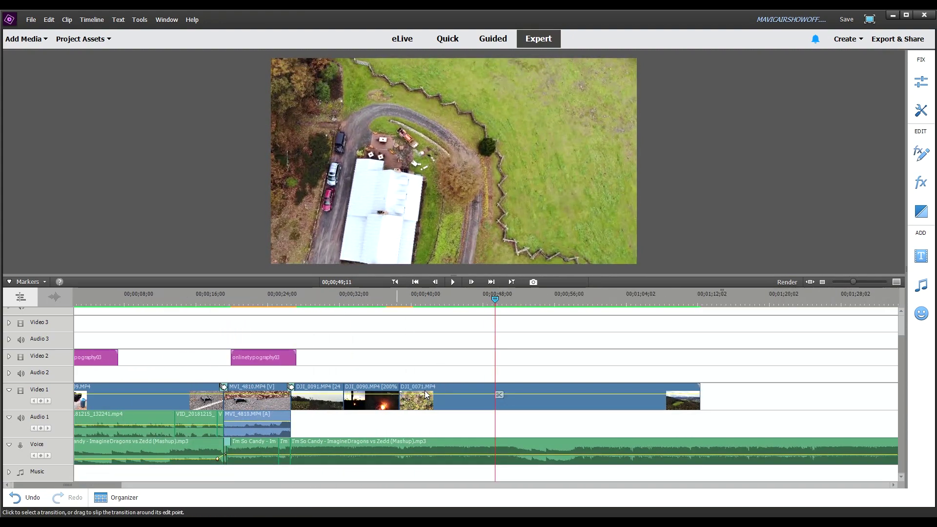
{"action": "left_click", "coordinate": [921, 211]}
{"action": "scroll", "coordinate": [798, 271], "scroll_direction": "down", "scroll_amount": 2}
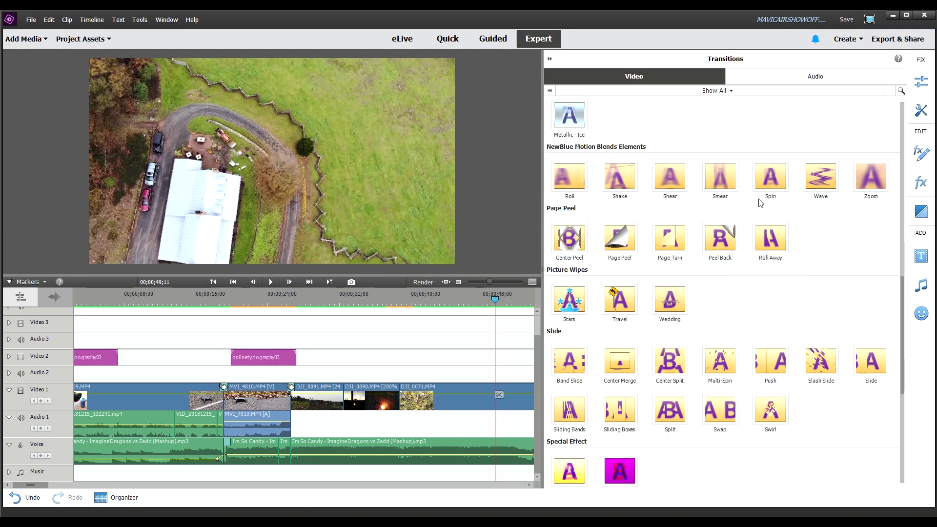
{"action": "scroll", "coordinate": [719, 217], "scroll_direction": "down", "scroll_amount": 6}
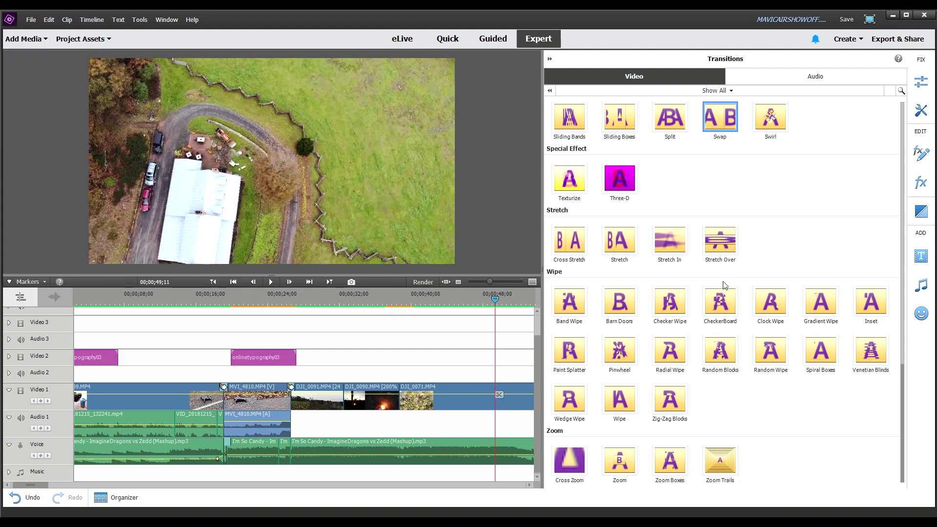
{"action": "scroll", "coordinate": [710, 312], "scroll_direction": "up", "scroll_amount": 4}
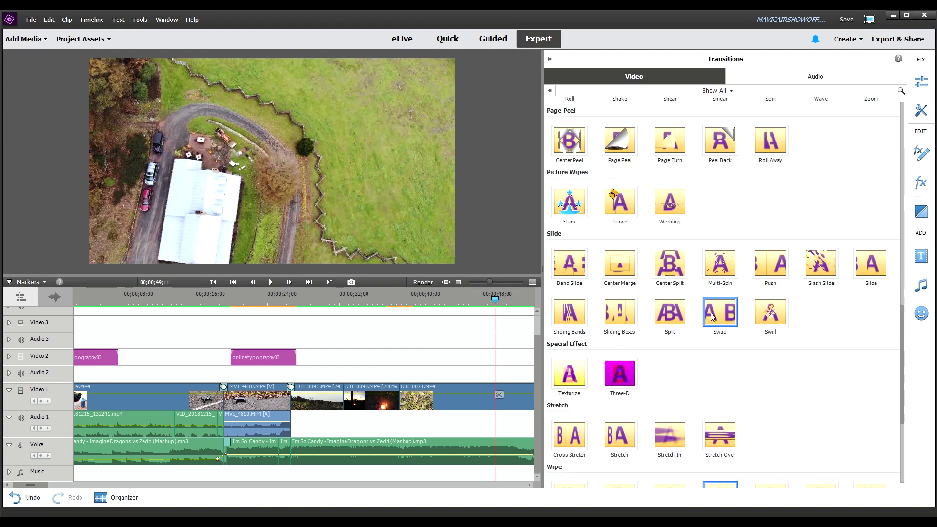
{"action": "scroll", "coordinate": [759, 291], "scroll_direction": "up", "scroll_amount": 6}
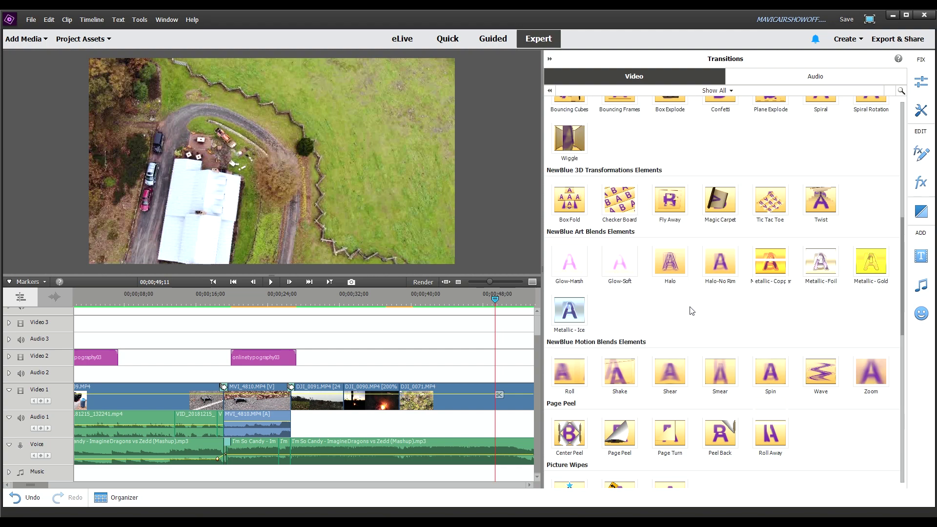
{"action": "scroll", "coordinate": [700, 291], "scroll_direction": "up", "scroll_amount": 2}
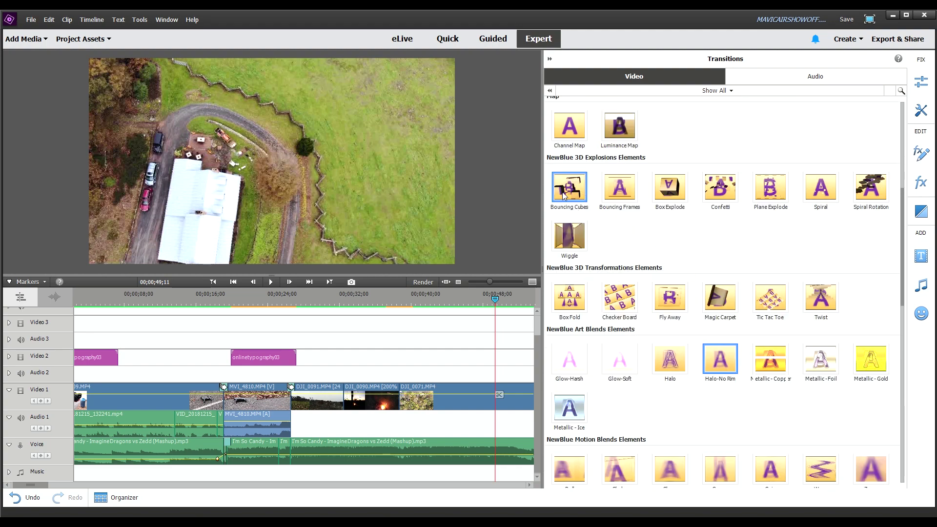
{"action": "left_click_drag", "start_coordinate": [564, 205], "coordinate": [399, 413]}
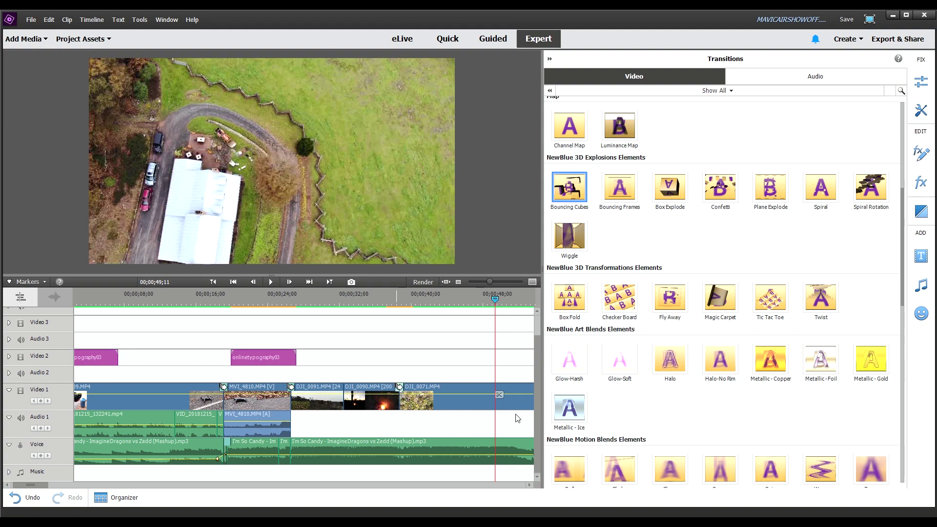
Step: Place Bouncing Cubes on the DJI_0090/DJI_0071 join and play the section back twice
{"action": "left_click", "coordinate": [414, 311]}
{"action": "left_click", "coordinate": [396, 312]}
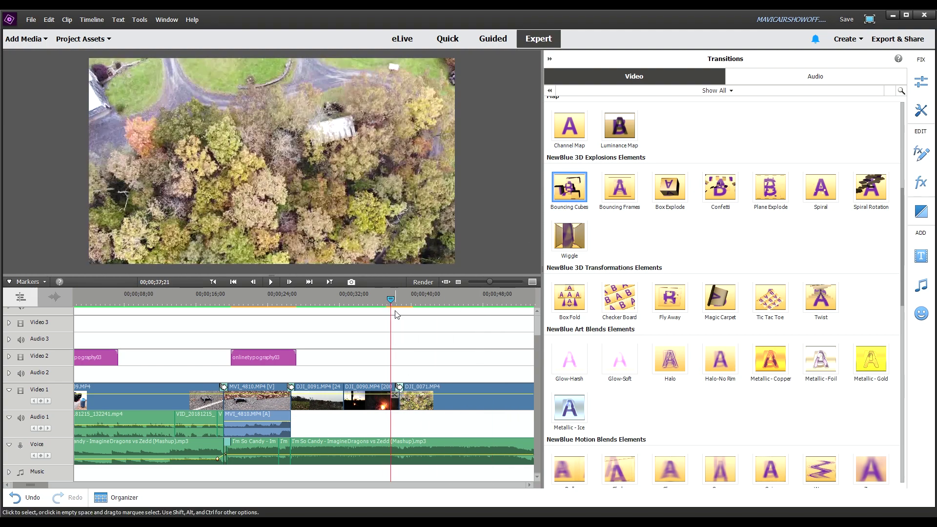
{"action": "key", "text": "space"}
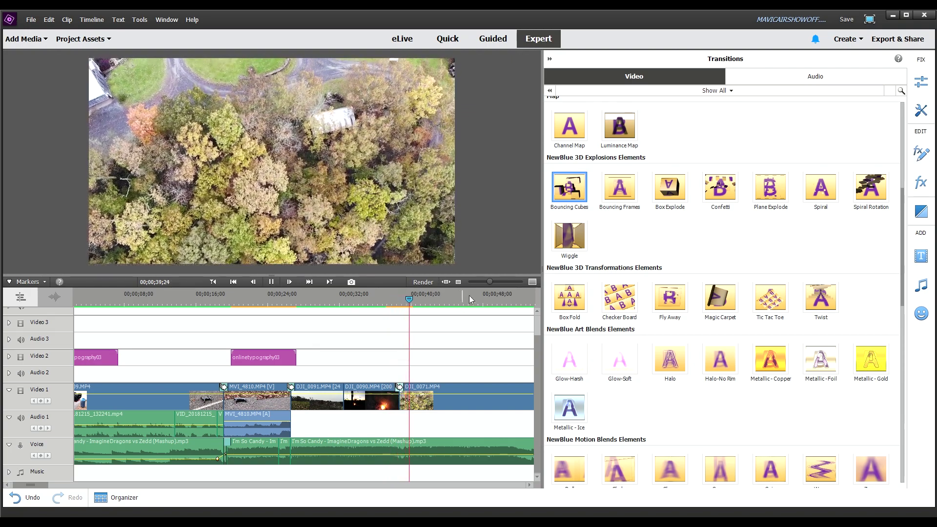
{"action": "left_click", "coordinate": [423, 398]}
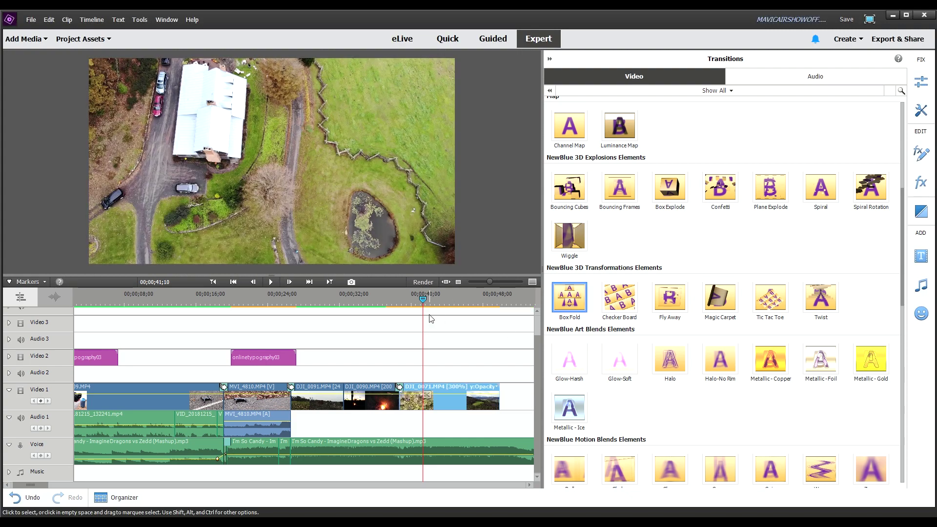
{"action": "left_click_drag", "start_coordinate": [431, 303], "coordinate": [374, 303]}
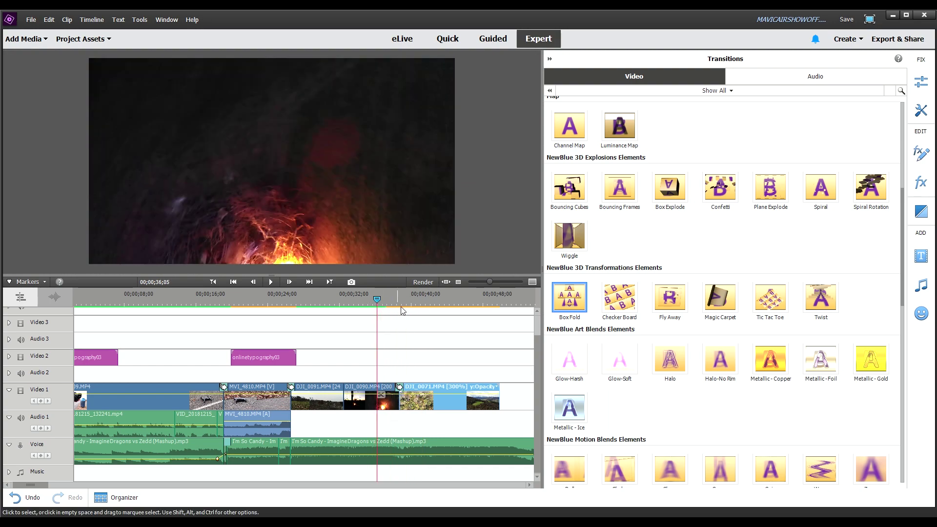
{"action": "key", "text": "space"}
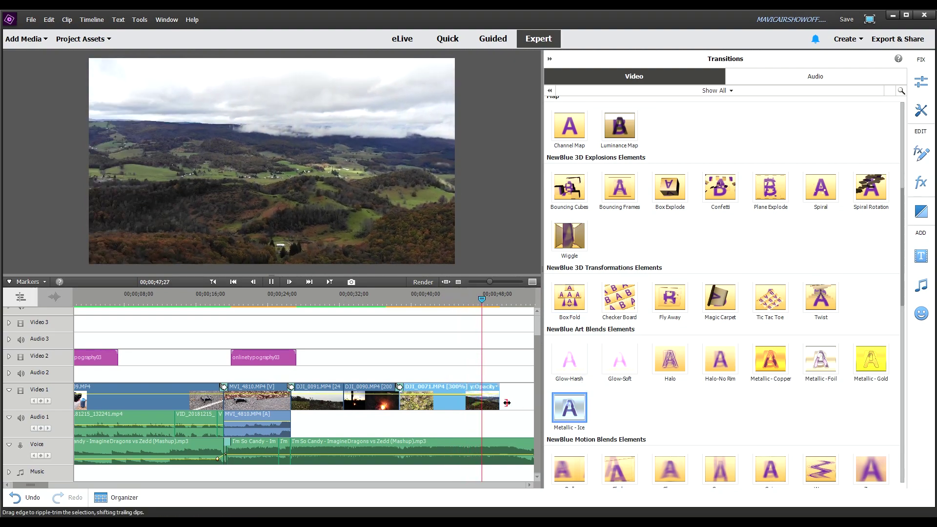
Step: Add the Metallic - Ice transition after DJI_0071 and move to the start of DJI_0098
{"action": "left_click_drag", "start_coordinate": [569, 408], "coordinate": [496, 388]}
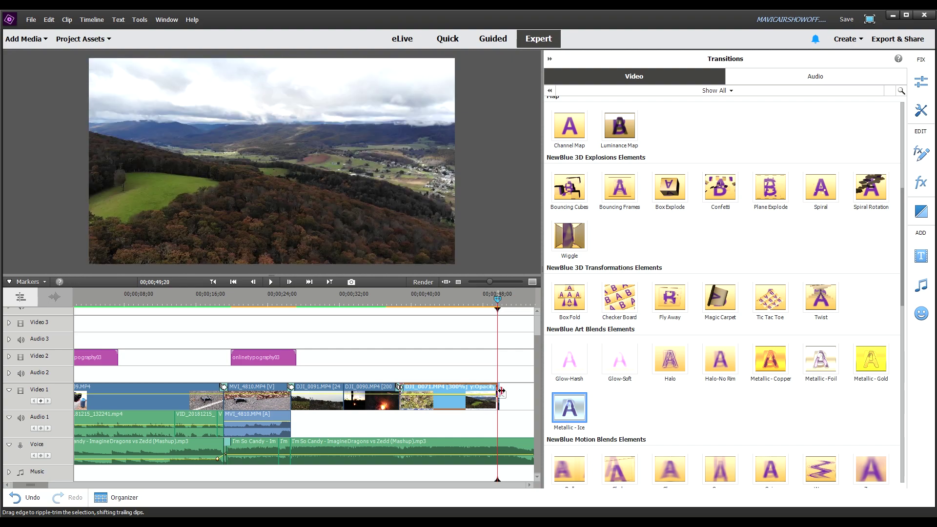
{"action": "left_click", "coordinate": [502, 390]}
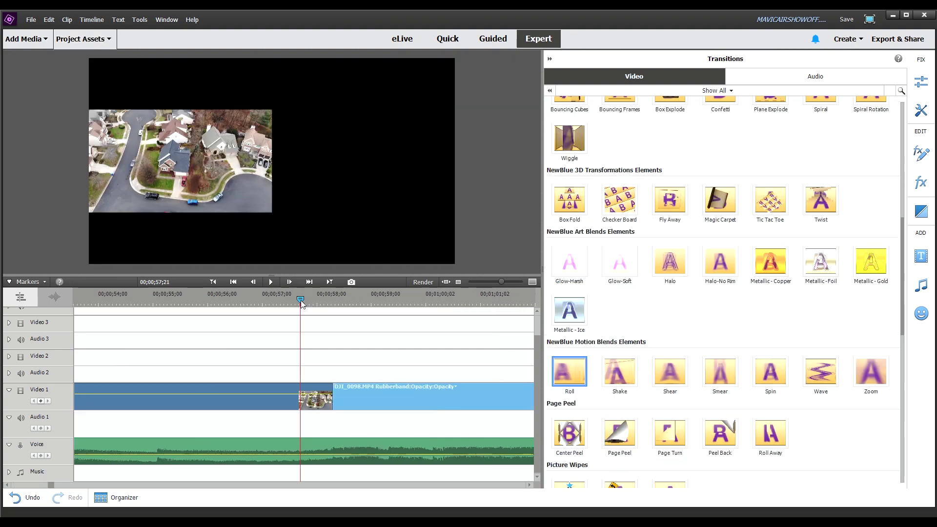
{"action": "left_click_drag", "start_coordinate": [303, 299], "coordinate": [319, 299]}
Step: Split the drone clip at the 58-second playhead and drag Lens Distortion onto the short clip
{"action": "left_click", "coordinate": [330, 398]}
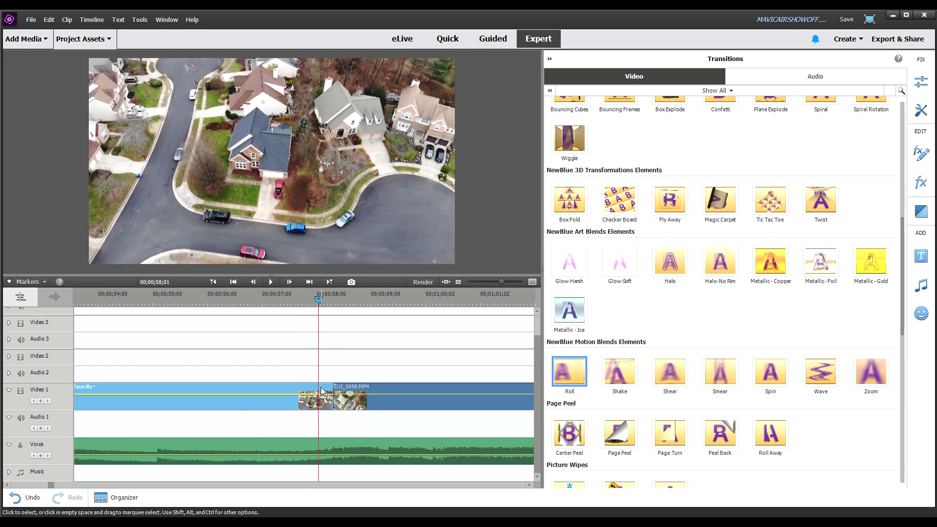
{"action": "left_click", "coordinate": [322, 394]}
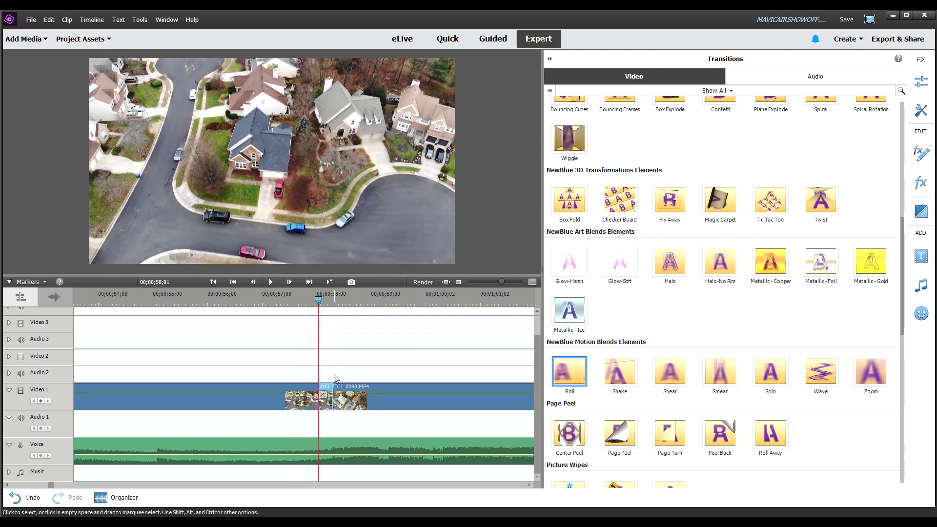
{"action": "left_click", "coordinate": [921, 185]}
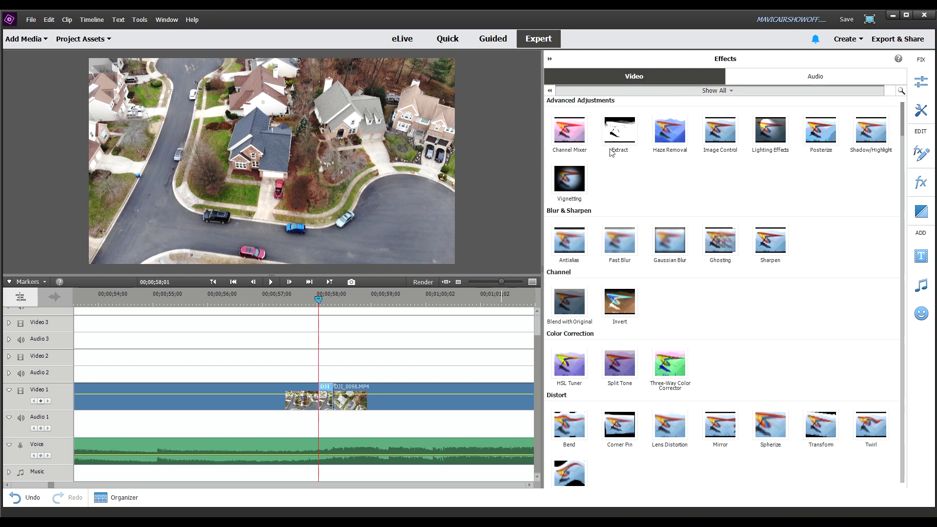
{"action": "left_click_drag", "start_coordinate": [681, 120], "coordinate": [328, 389]}
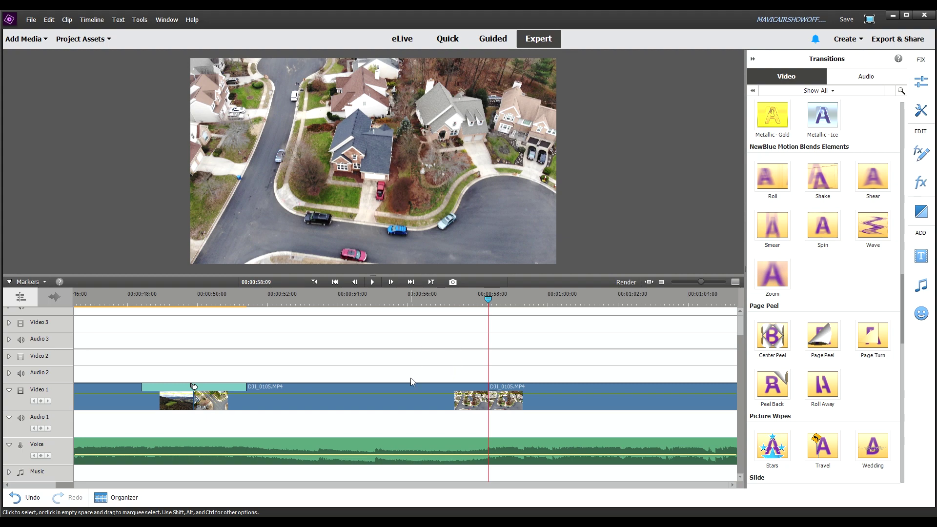
Step: Split the drone clip again at 57:19
{"action": "left_click", "coordinate": [475, 386]}
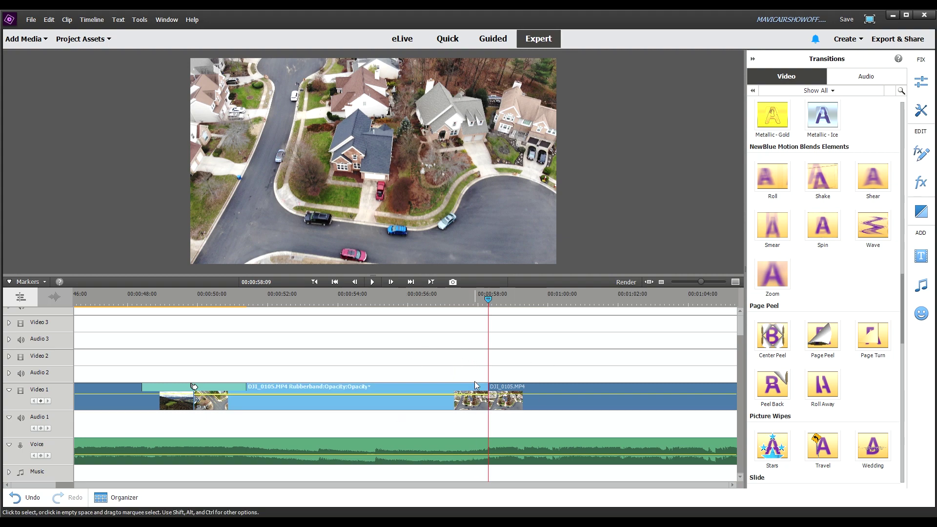
{"action": "left_click_drag", "start_coordinate": [489, 301], "coordinate": [466, 303]}
{"action": "left_click", "coordinate": [467, 307]}
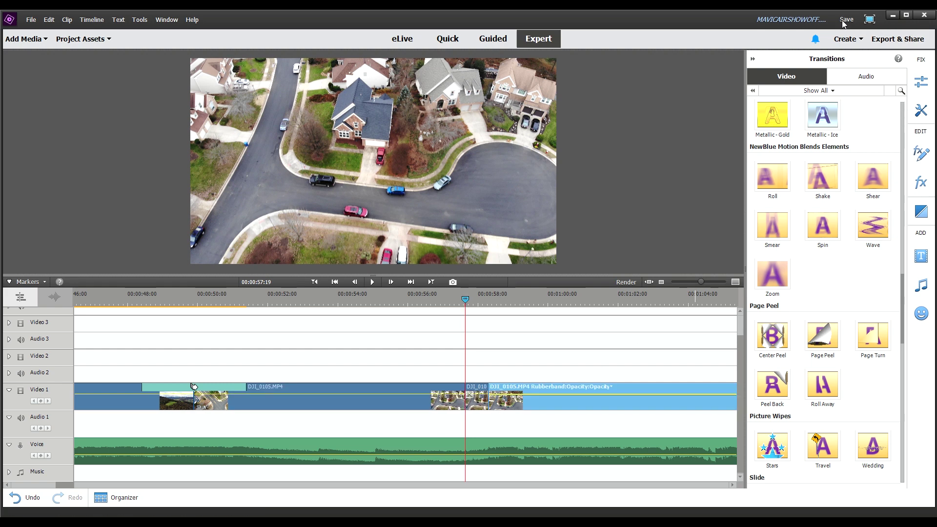
Step: Apply Lens Distortion from the video effects list to the short piece between the cuts
{"action": "left_click", "coordinate": [817, 198]}
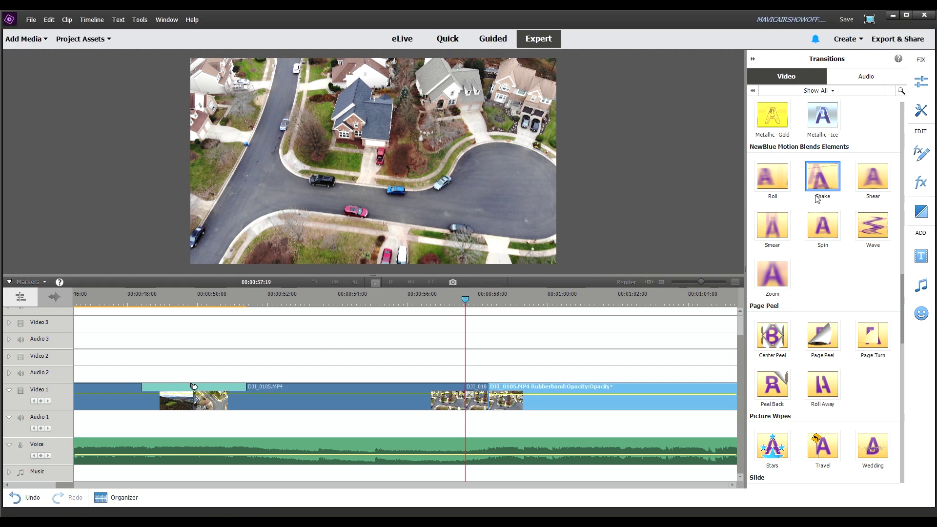
{"action": "left_click", "coordinate": [920, 182]}
{"action": "scroll", "coordinate": [810, 311], "scroll_direction": "down", "scroll_amount": 5}
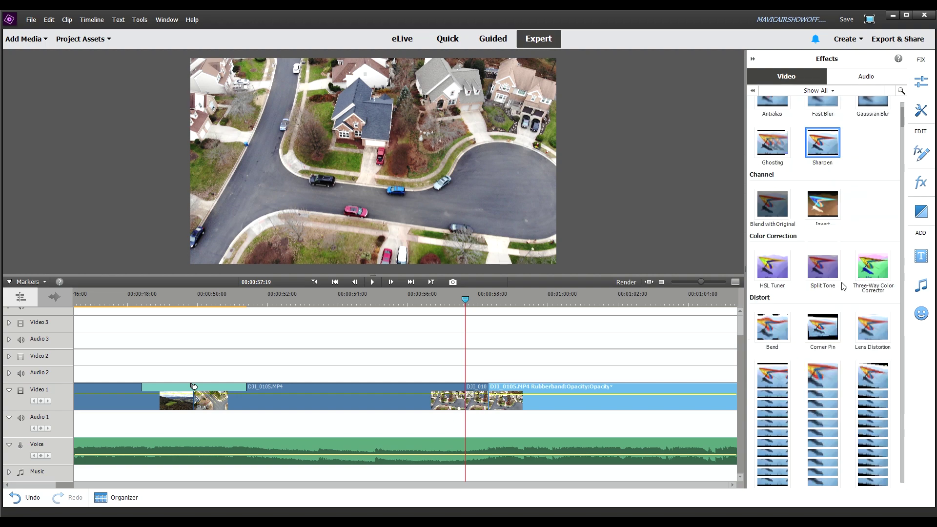
{"action": "left_click_drag", "start_coordinate": [853, 335], "coordinate": [480, 392]}
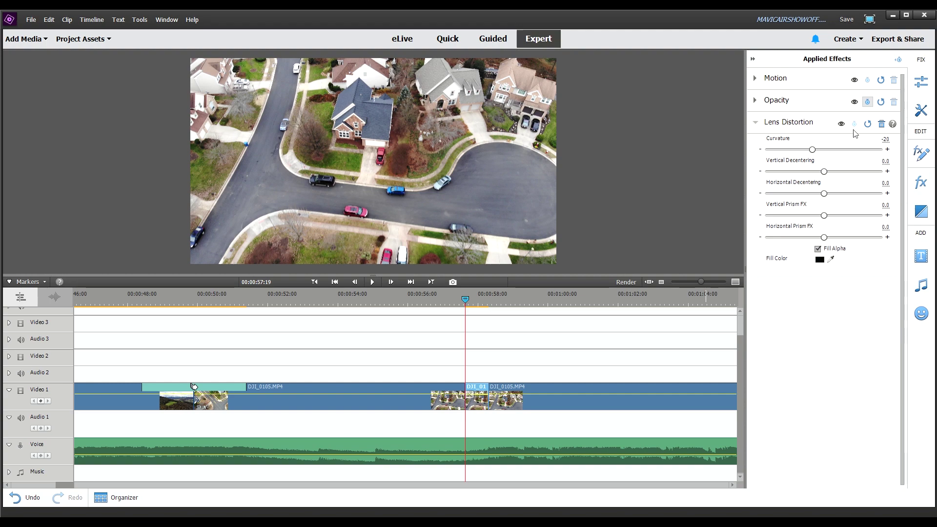
Step: Show the Applied Effects keyframe controls and set Lens Distortion Curvature to 0
{"action": "left_click", "coordinate": [898, 59]}
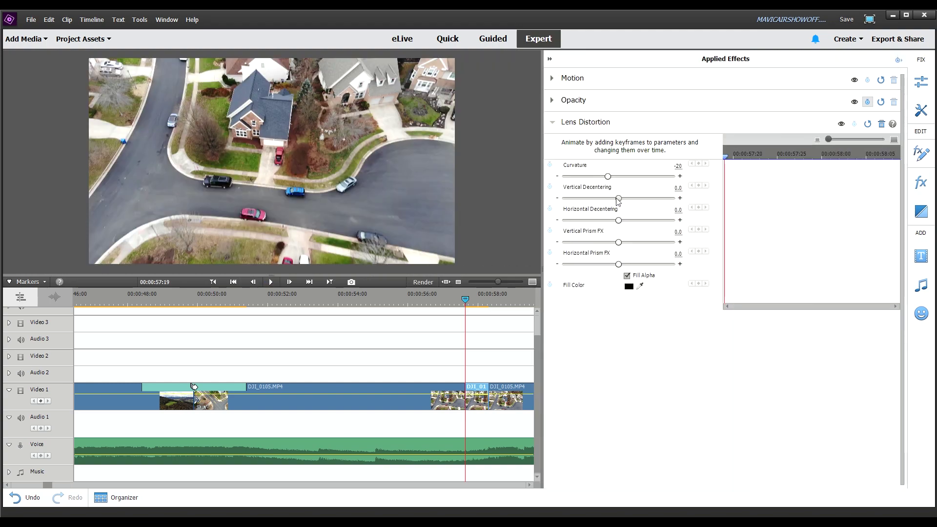
{"action": "left_click_drag", "start_coordinate": [608, 176], "coordinate": [610, 176]}
{"action": "key", "text": "ctrl+z"}
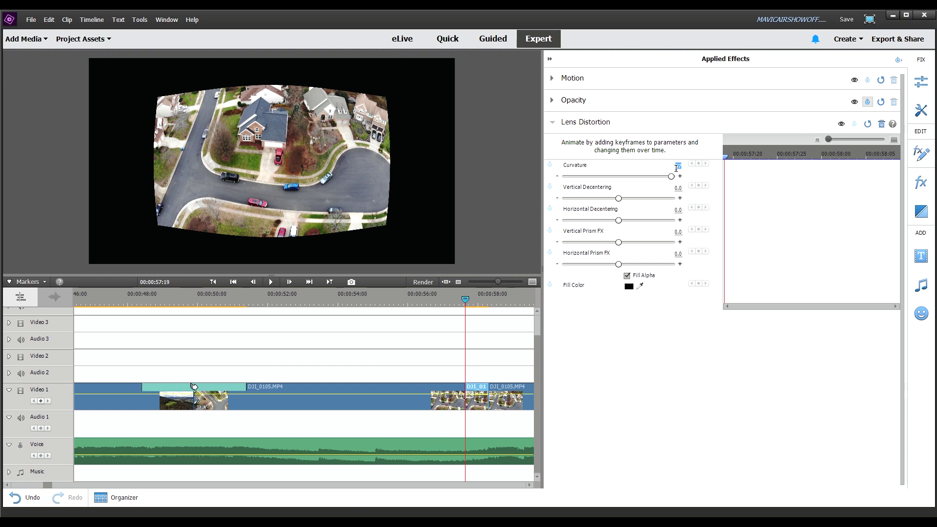
{"action": "type", "text": "0"}
{"action": "key", "text": "Return"}
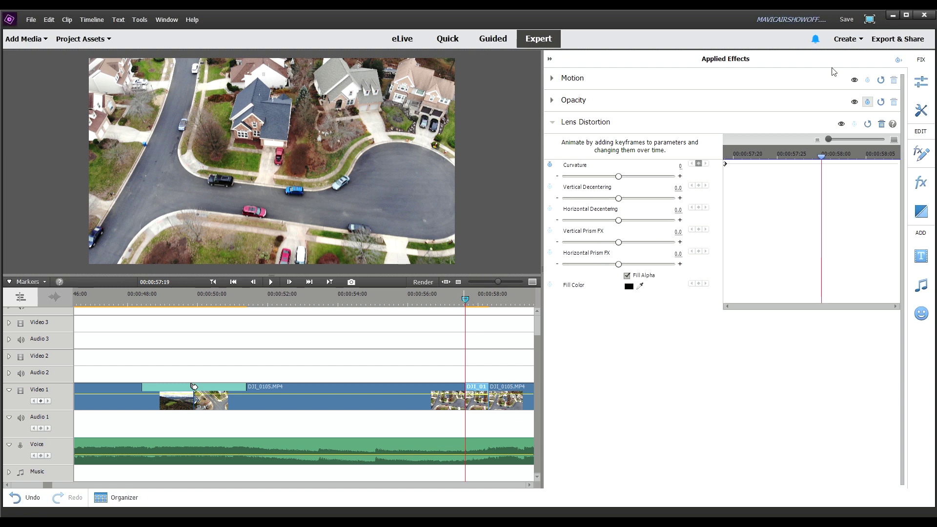
Step: Keyframe Curvature at 0 on 58:05 and -30 on 58:08
{"action": "left_click_drag", "start_coordinate": [821, 155], "coordinate": [866, 151]}
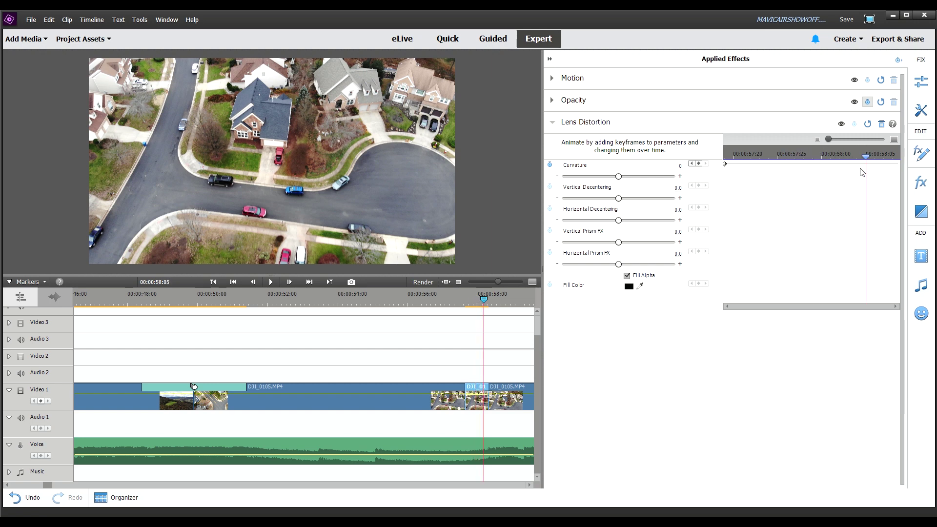
{"action": "left_click", "coordinate": [698, 164]}
{"action": "left_click", "coordinate": [866, 164]}
{"action": "left_click_drag", "start_coordinate": [866, 157], "coordinate": [892, 157]}
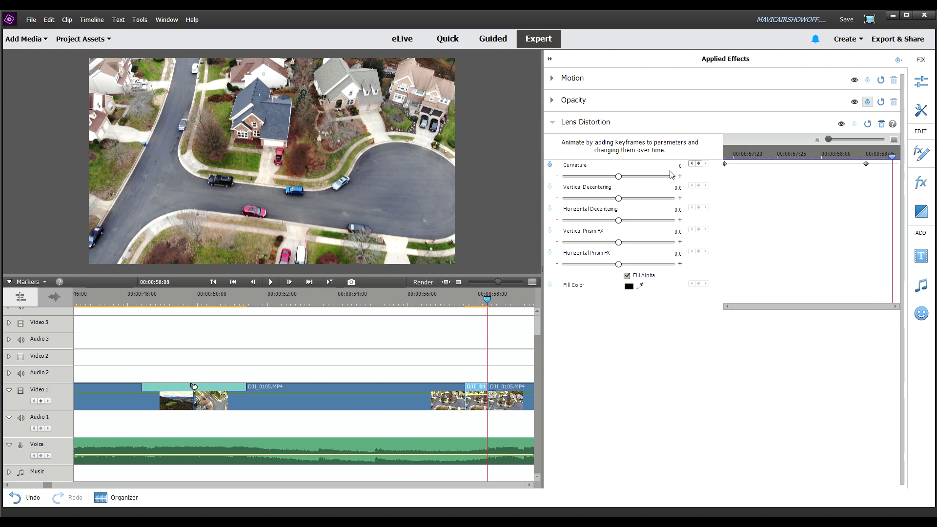
{"action": "left_click", "coordinate": [698, 164]}
{"action": "left_click_drag", "start_coordinate": [677, 166], "coordinate": [631, 168]}
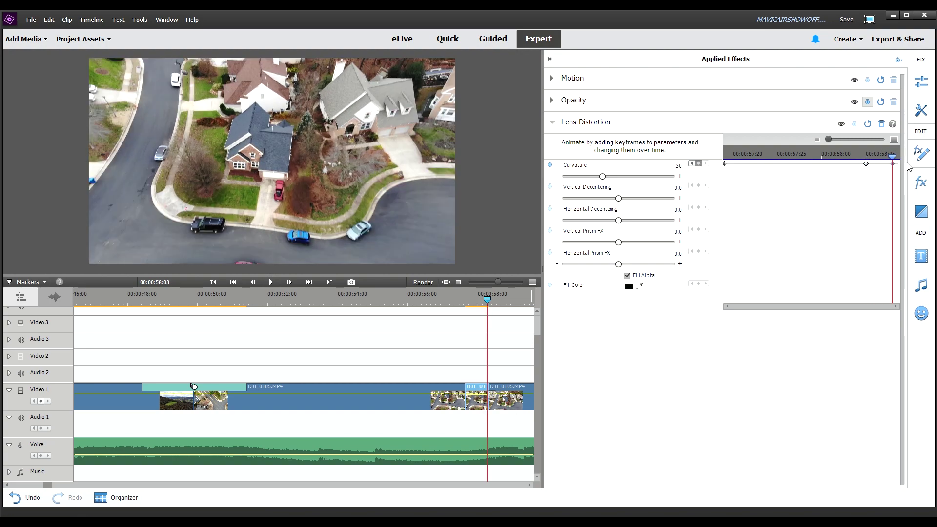
{"action": "left_click", "coordinate": [893, 164]}
{"action": "left_click_drag", "start_coordinate": [892, 157], "coordinate": [866, 157]}
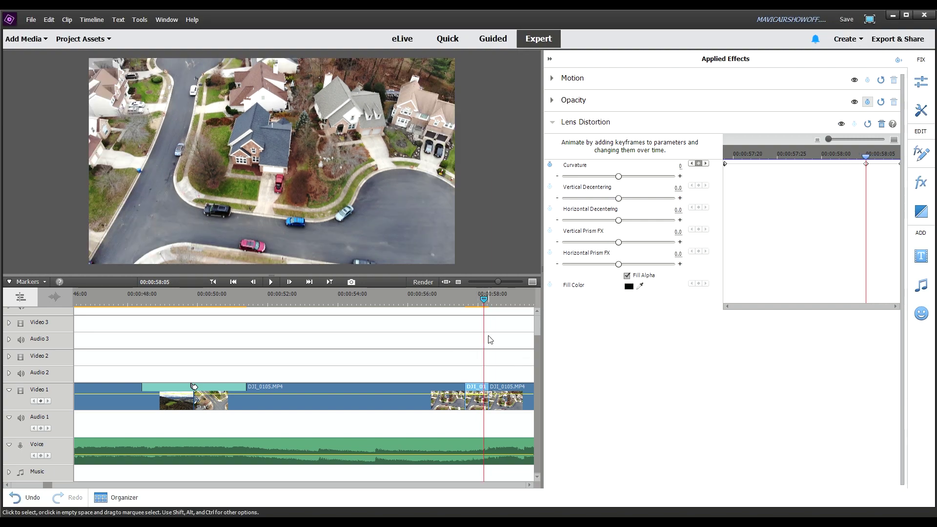
Step: Keyframe Motion Scale from 100 at 58:05 to 150 at 58:08, then nudge the end keyframe
{"action": "left_click", "coordinate": [586, 82]}
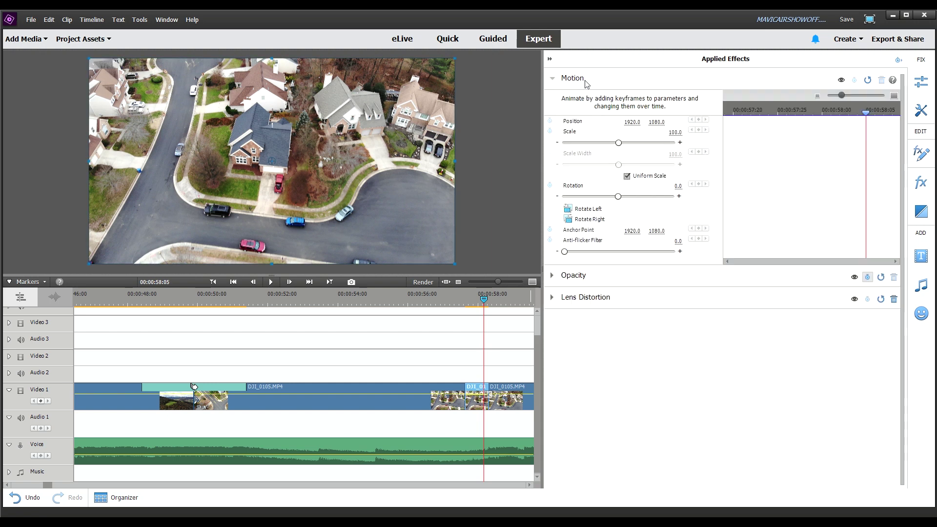
{"action": "left_click", "coordinate": [549, 131]}
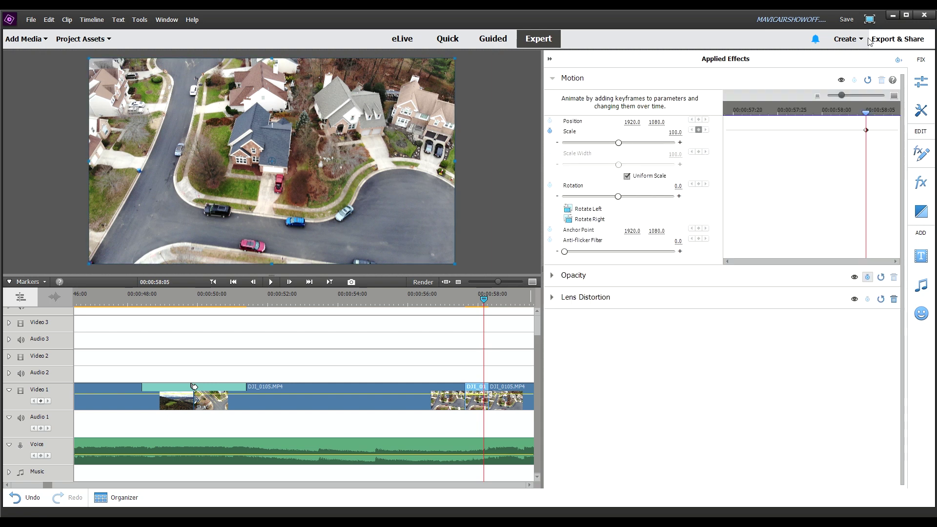
{"action": "left_click_drag", "start_coordinate": [865, 115], "coordinate": [892, 113]}
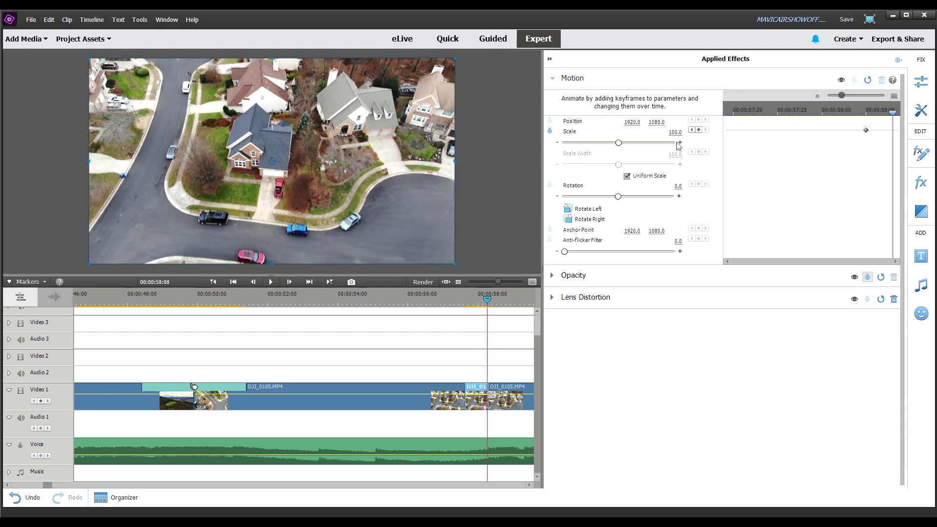
{"action": "left_click", "coordinate": [676, 133]}
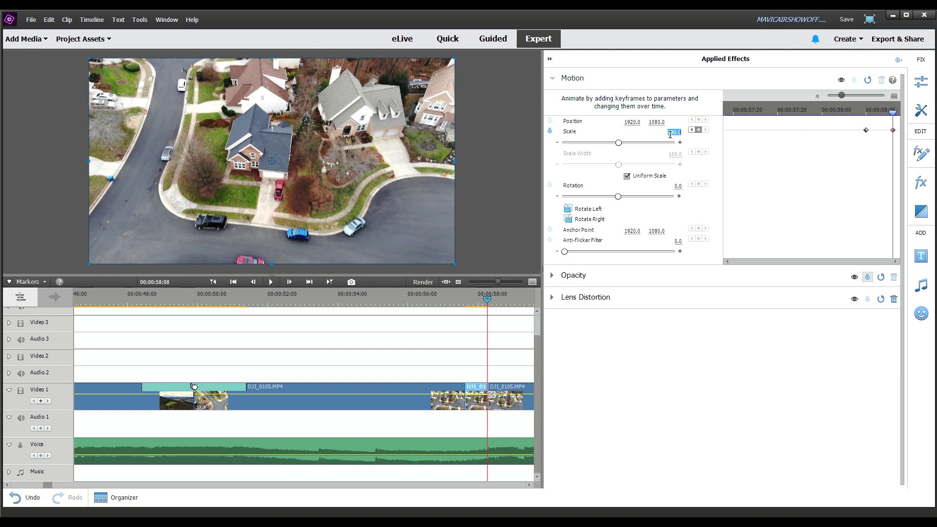
{"action": "type", "text": "150"}
{"action": "key", "text": "Return"}
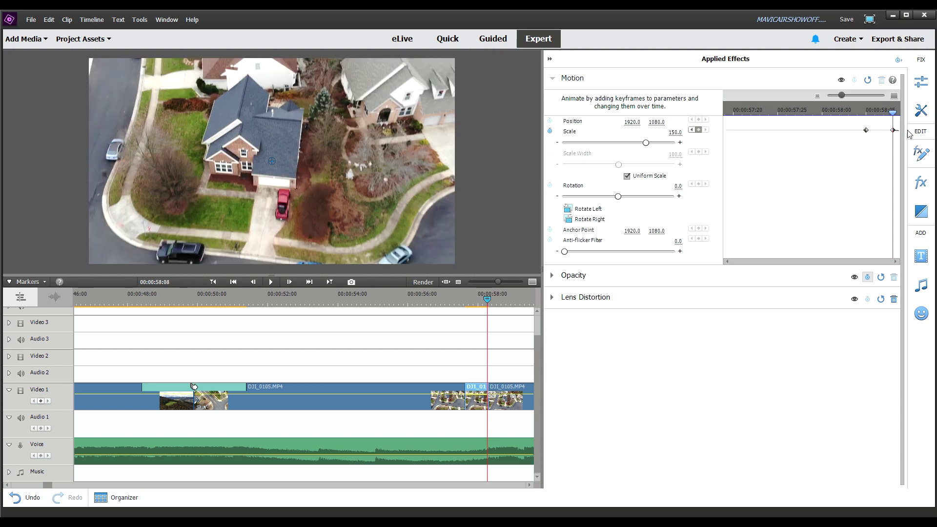
{"action": "left_click_drag", "start_coordinate": [893, 130], "coordinate": [913, 133]}
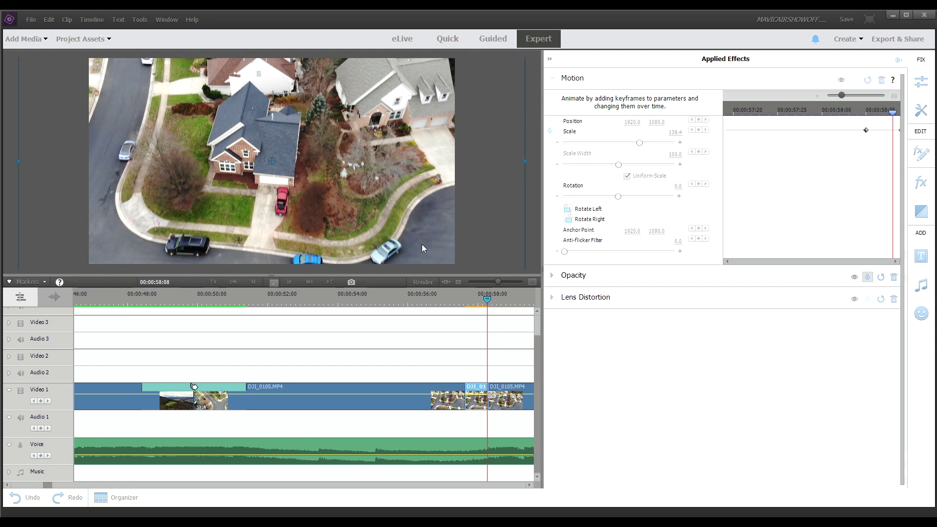
Step: Play the zoom cut from about 57:05, then delete the leftover DJI_0105 piece
{"action": "key", "text": "Home"}
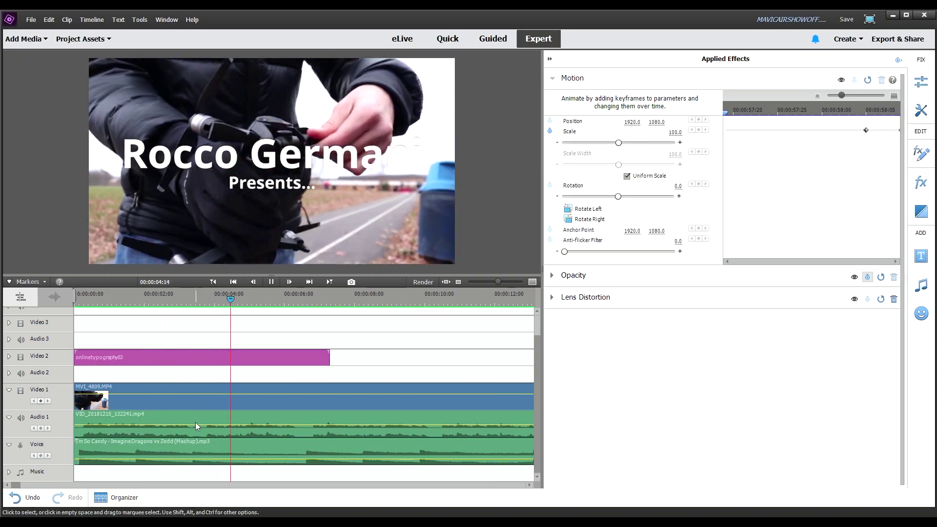
{"action": "left_click", "coordinate": [288, 282]}
{"action": "key", "text": "minus"}
{"action": "left_click_drag", "start_coordinate": [243, 294], "coordinate": [323, 294]}
{"action": "key", "text": "equal"}
{"action": "key", "text": "equal"}
{"action": "key", "text": "equal"}
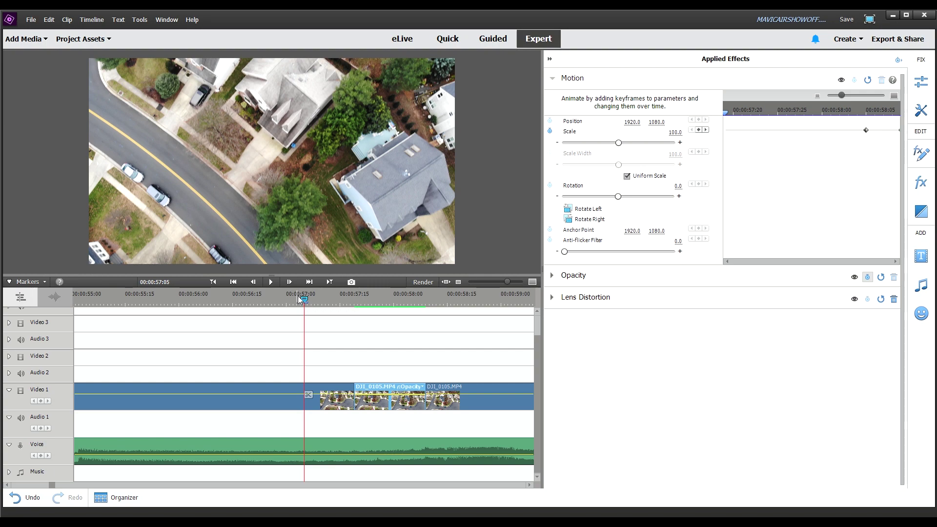
{"action": "left_click", "coordinate": [271, 282]}
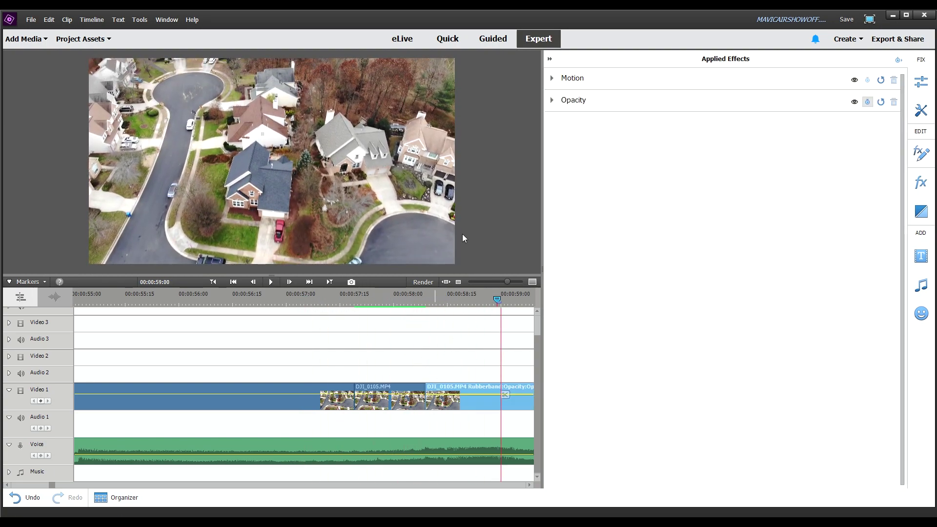
{"action": "key", "text": "Delete"}
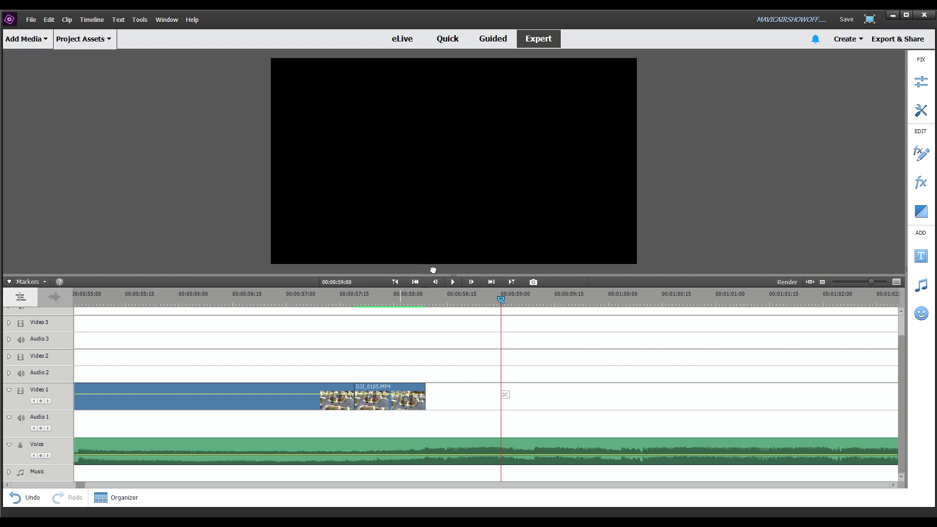
Step: Insert DJI_0098 after the zoomed clip and play it back from about 57:03
{"action": "left_click_drag", "start_coordinate": [432, 270], "coordinate": [428, 400]}
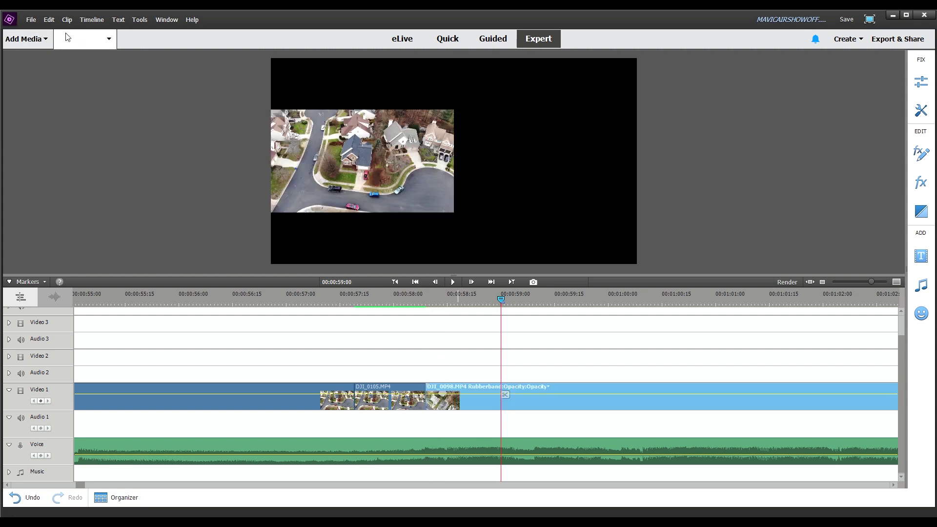
{"action": "left_click_drag", "start_coordinate": [490, 298], "coordinate": [304, 321]}
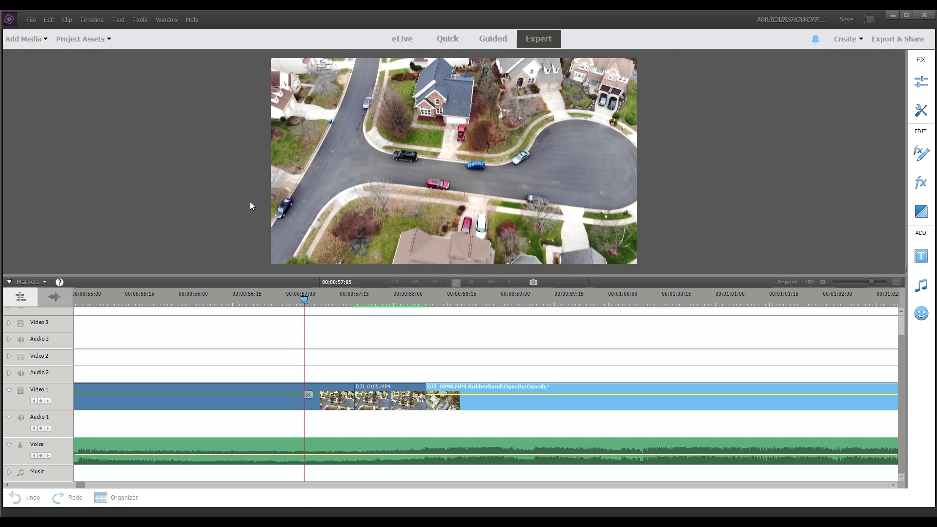
{"action": "left_click", "coordinate": [251, 205]}
{"action": "left_click", "coordinate": [454, 282]}
{"action": "mouse_move", "coordinate": [871, 282]}
{"action": "left_mouse_down"}
{"action": "mouse_move", "coordinate": [841, 282]}
{"action": "mouse_move", "coordinate": [864, 282]}
{"action": "left_mouse_up"}
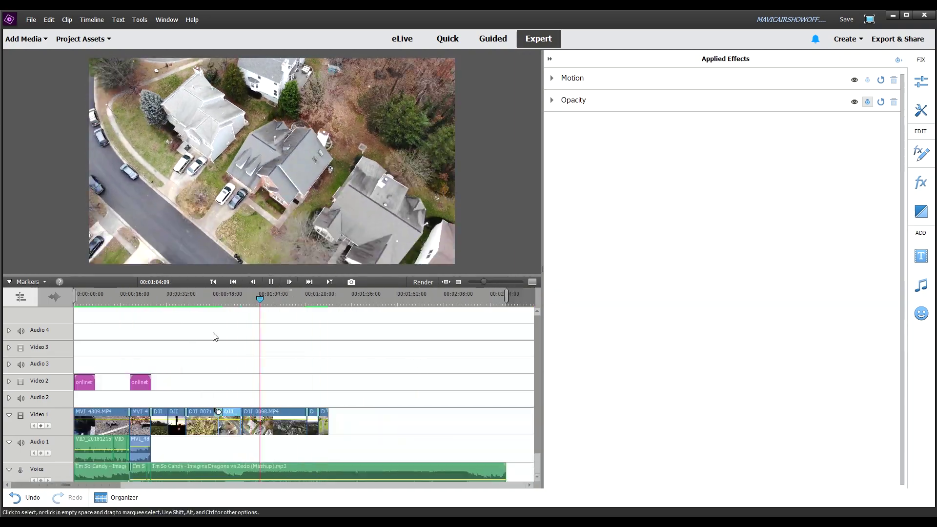
Step: Stop timeline playback
{"action": "key", "text": "space"}
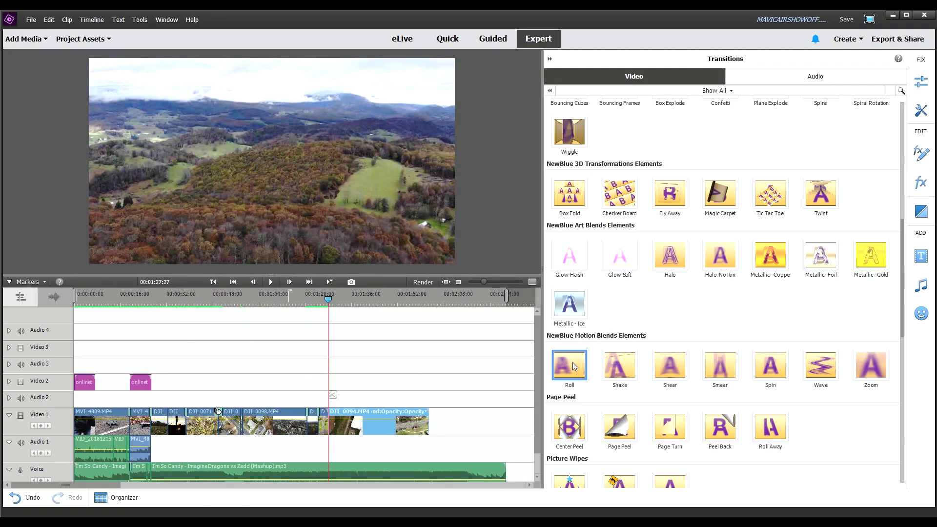